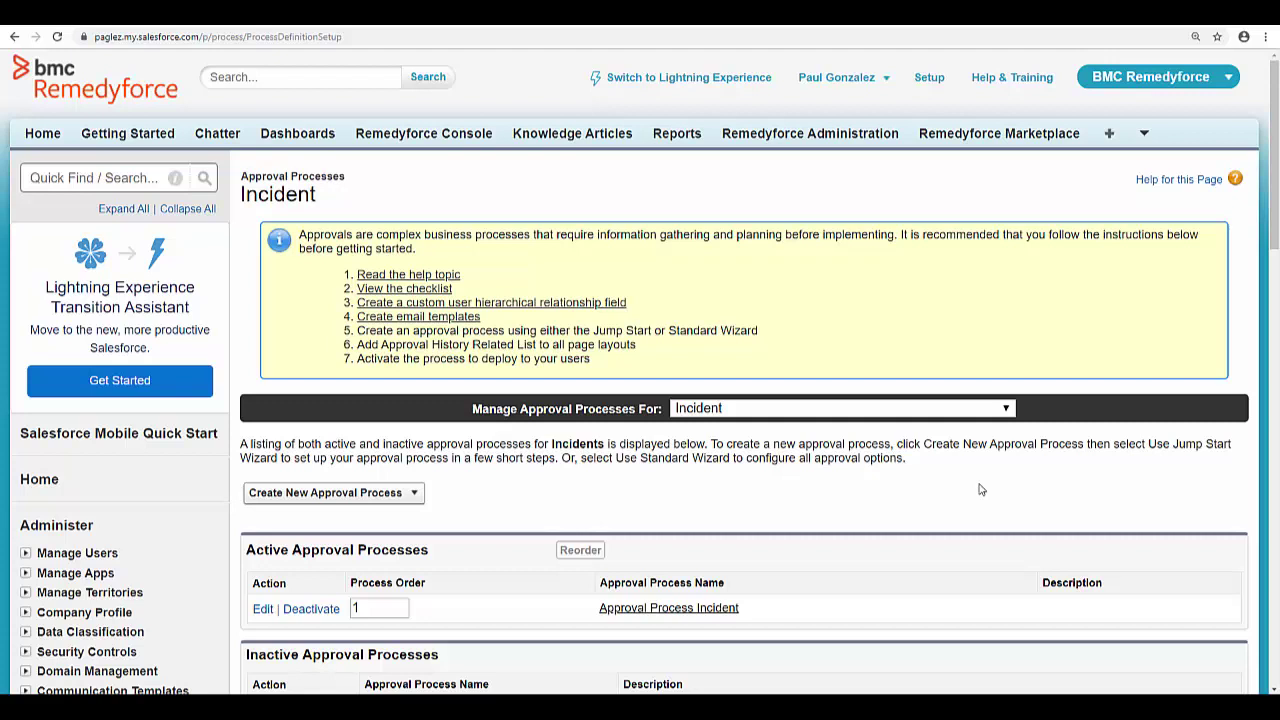
Open the Approval Process Incident detail page and review its settings
{"action": "scroll", "coordinate": [951, 480], "scroll_direction": "down", "scroll_amount": 1}
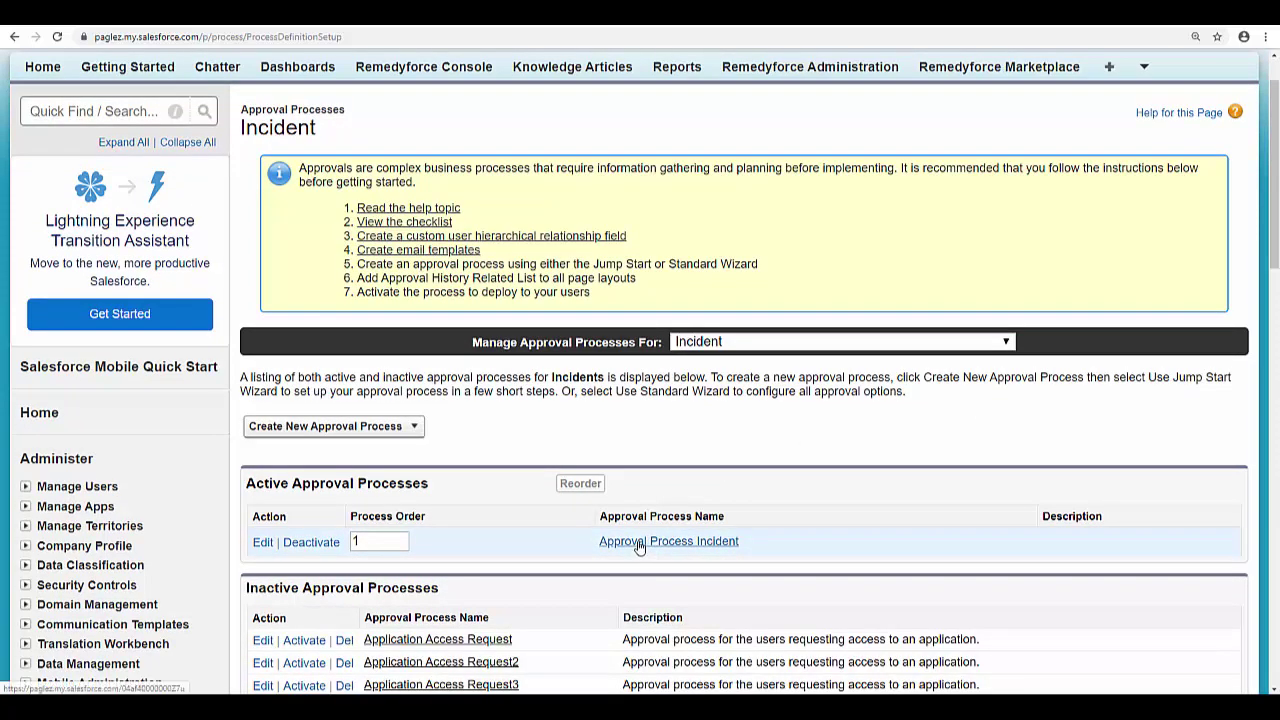
{"action": "left_click", "coordinate": [639, 541]}
{"action": "scroll", "coordinate": [645, 522], "scroll_direction": "down", "scroll_amount": 5}
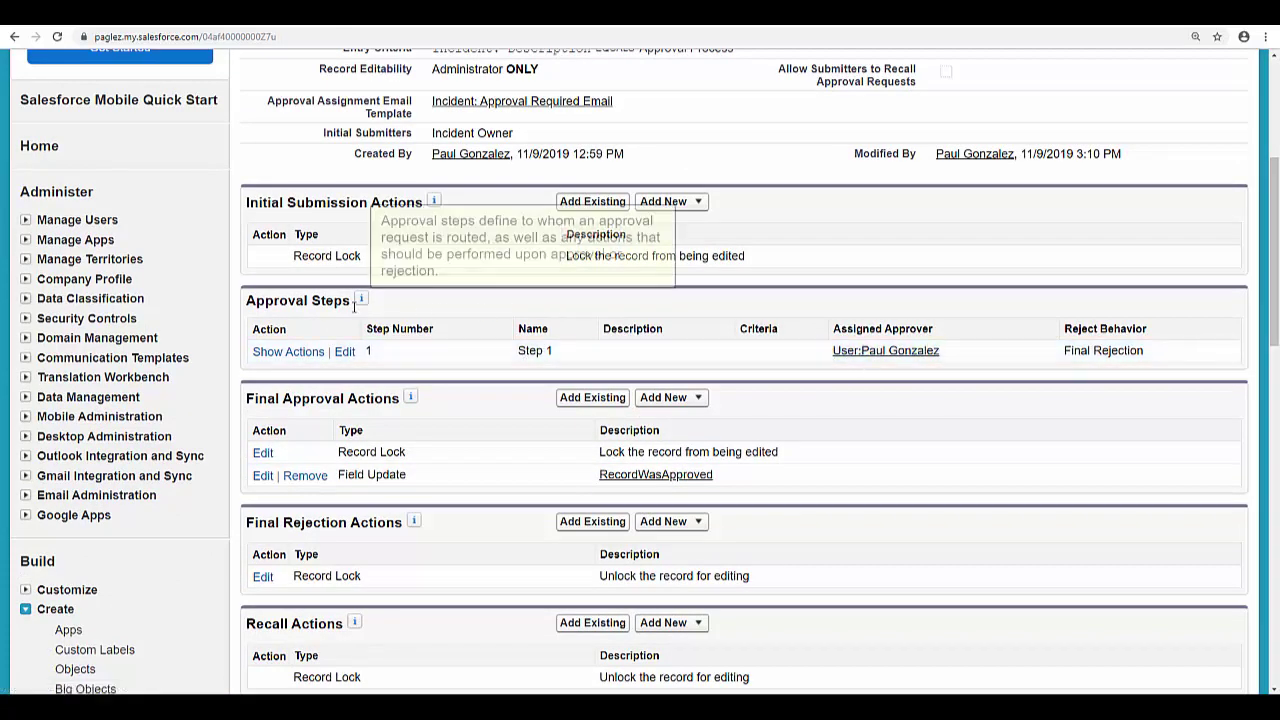
{"action": "scroll", "coordinate": [408, 314], "scroll_direction": "up", "scroll_amount": 1}
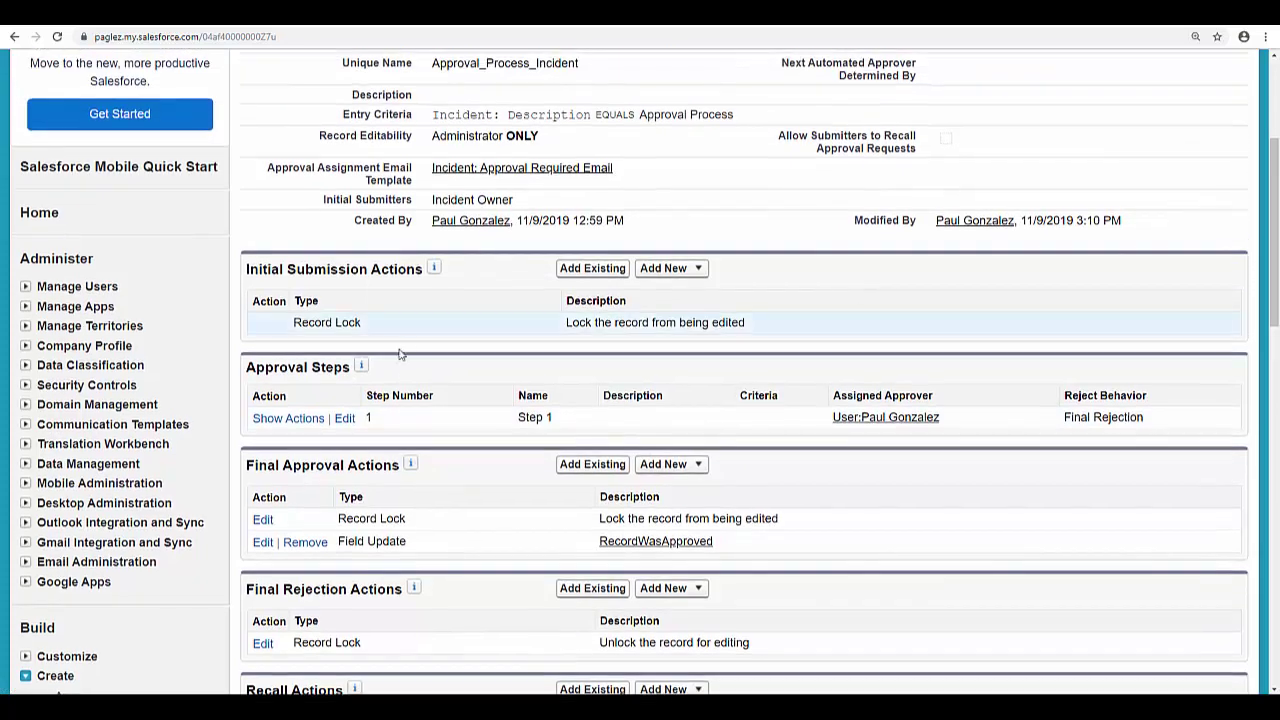
{"action": "scroll", "coordinate": [400, 379], "scroll_direction": "up", "scroll_amount": 3}
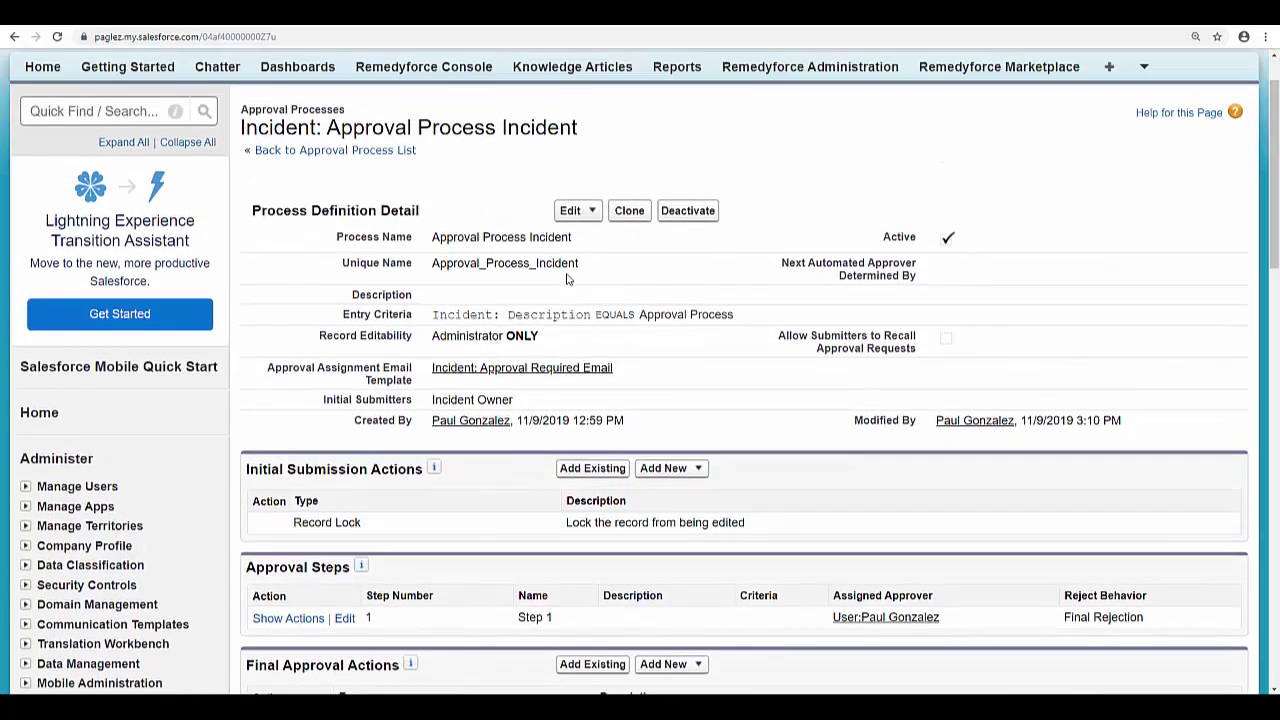
{"action": "scroll", "coordinate": [570, 280], "scroll_direction": "down", "scroll_amount": 1}
{"action": "scroll", "coordinate": [556, 300], "scroll_direction": "up", "scroll_amount": 1}
Clone the process as 'Approval Process Incident Clone' and save it, accepting the warning
{"action": "left_click", "coordinate": [629, 212]}
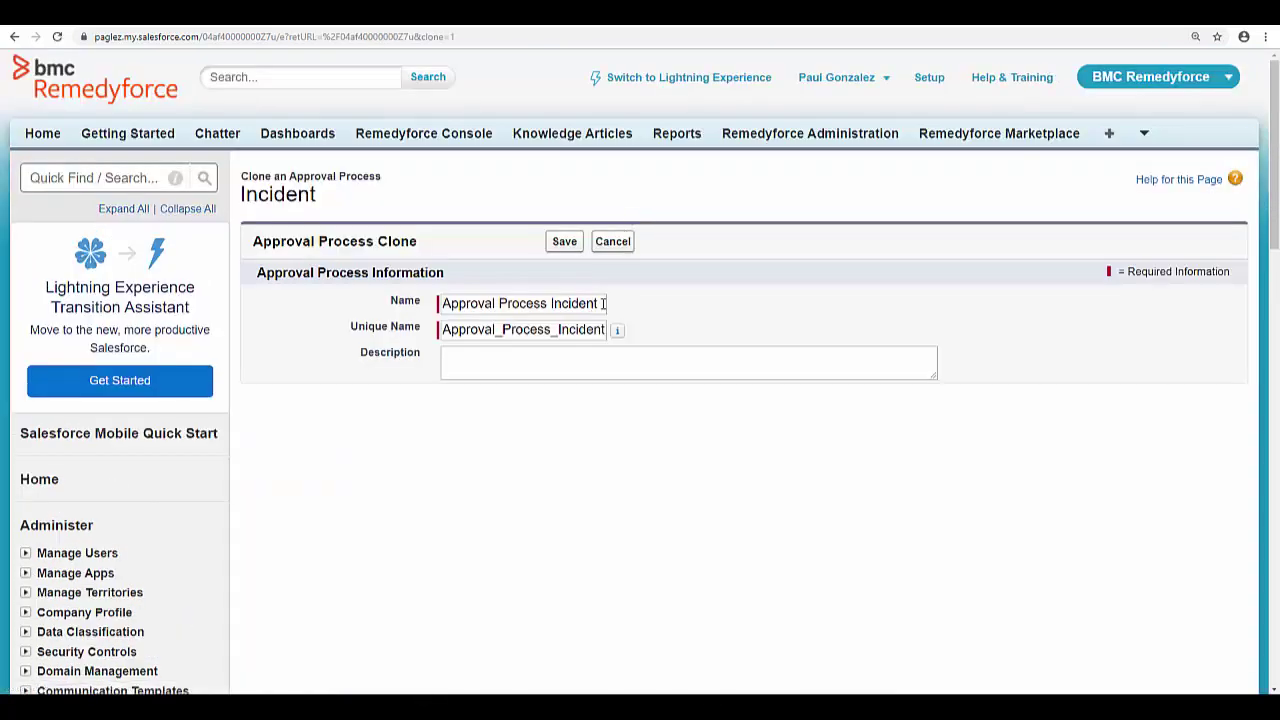
{"action": "left_click", "coordinate": [603, 303]}
{"action": "type", "text": "Clone"}
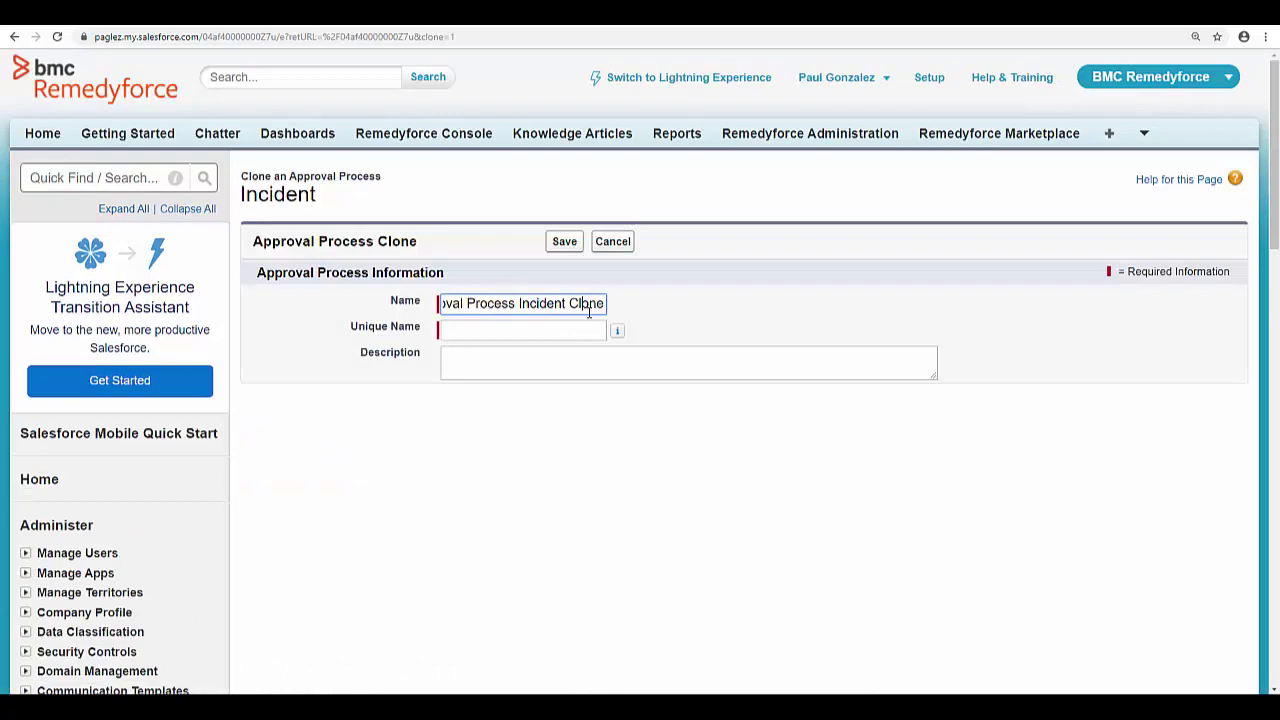
{"action": "left_click", "coordinate": [592, 366]}
{"action": "left_click", "coordinate": [563, 243]}
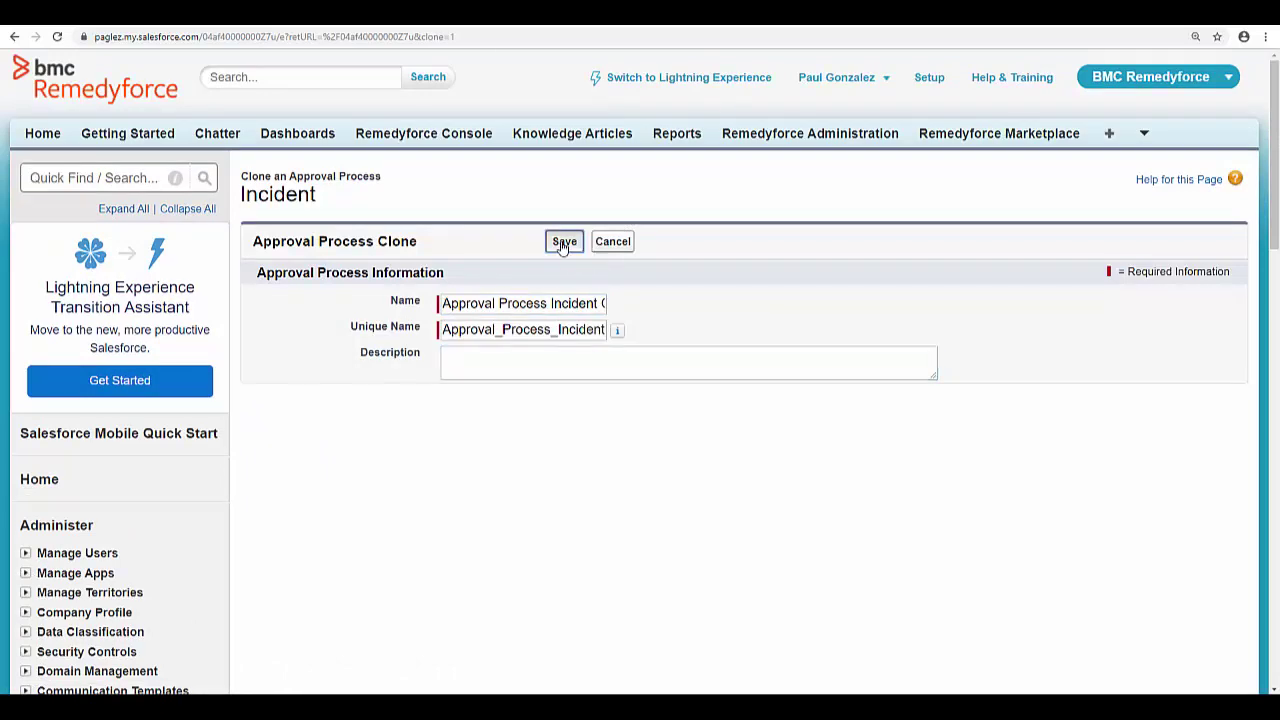
{"action": "left_click", "coordinate": [756, 128]}
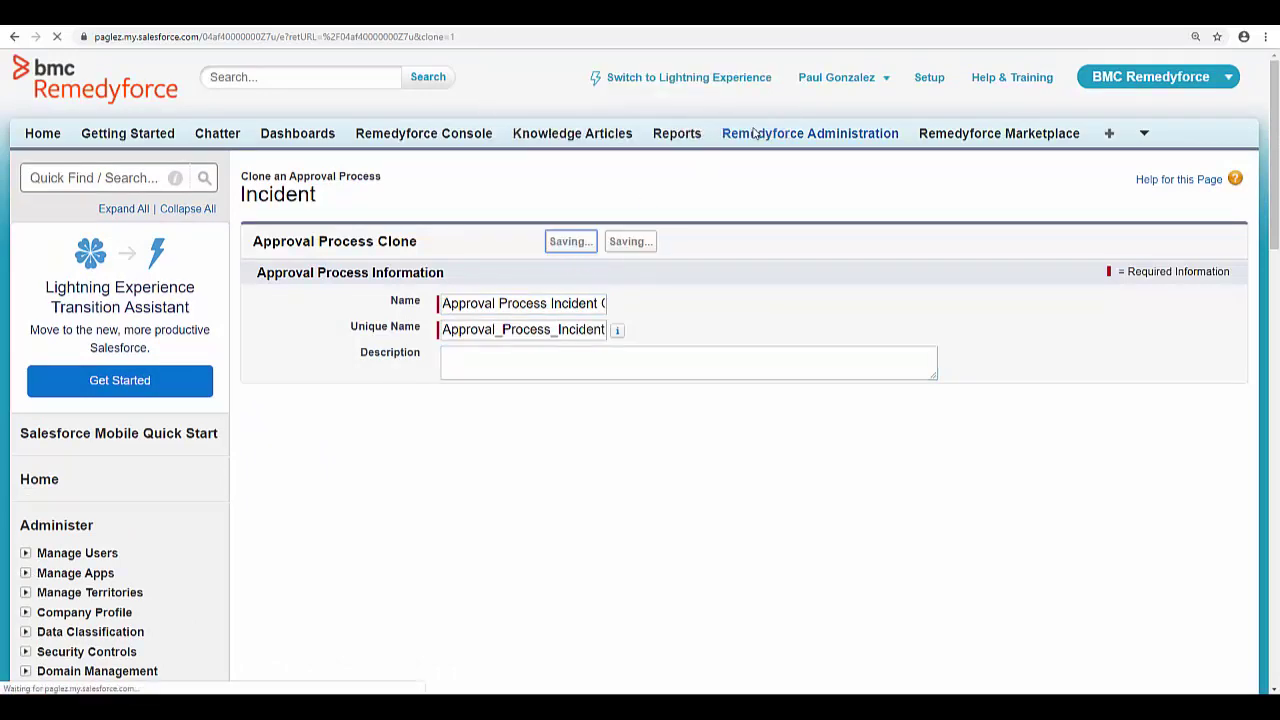
{"action": "scroll", "coordinate": [619, 371], "scroll_direction": "down", "scroll_amount": 2}
{"action": "scroll", "coordinate": [619, 371], "scroll_direction": "down", "scroll_amount": 3}
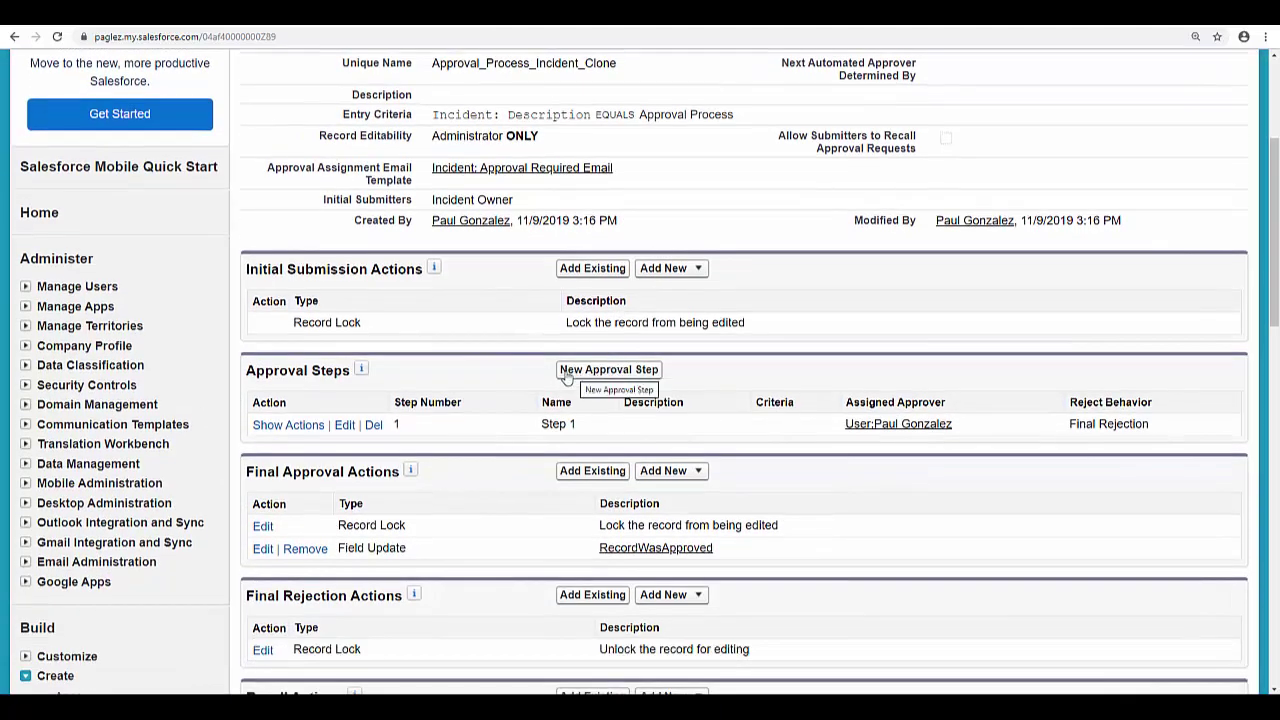
Add approval step 'Approver 2' as step number 2, letting all records enter
{"action": "left_click", "coordinate": [655, 372]}
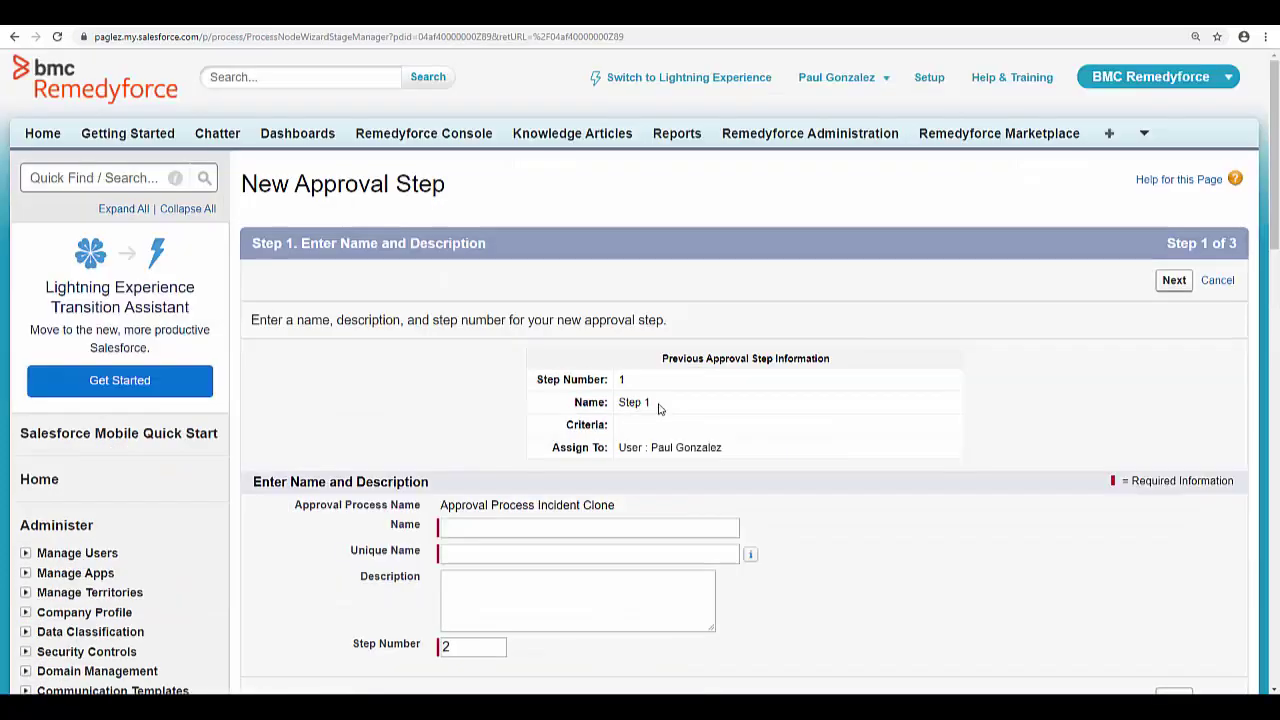
{"action": "left_click", "coordinate": [507, 526]}
{"action": "type", "text": "Approver 2"}
{"action": "key", "text": "Tab"}
{"action": "left_click", "coordinate": [506, 591]}
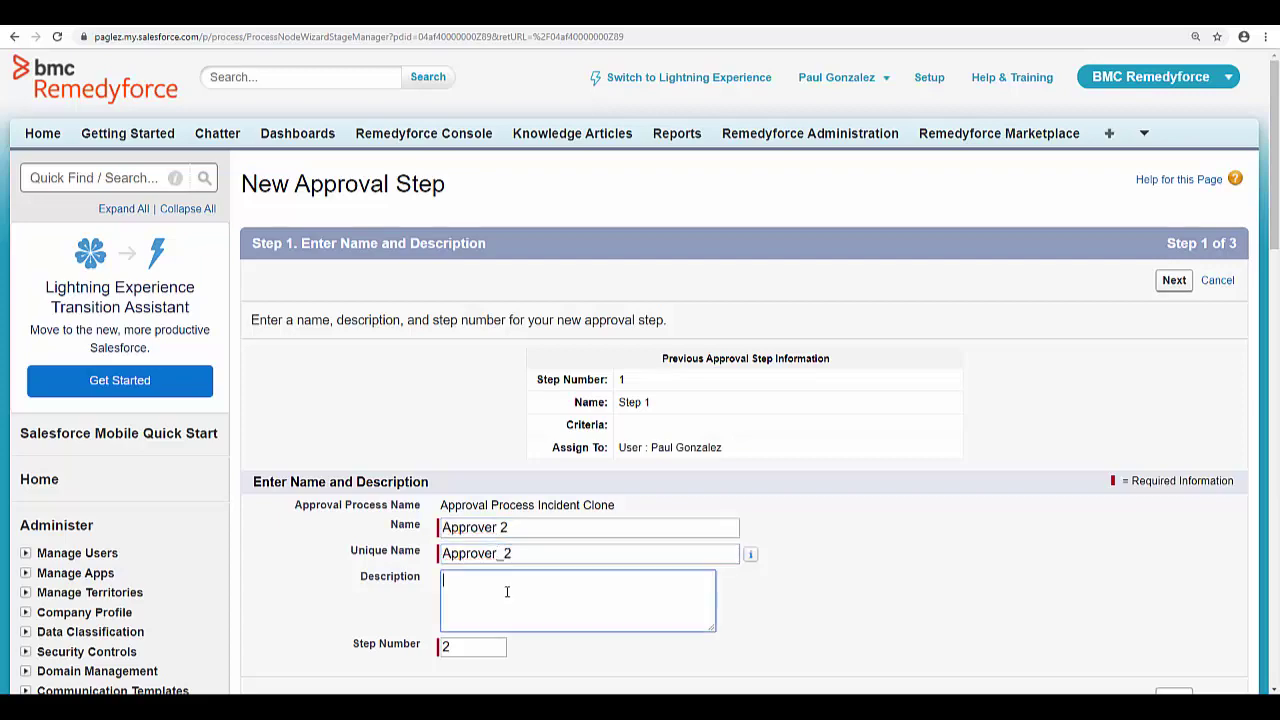
{"action": "scroll", "coordinate": [1172, 567], "scroll_direction": "down", "scroll_amount": 2}
{"action": "left_click", "coordinate": [1172, 566]}
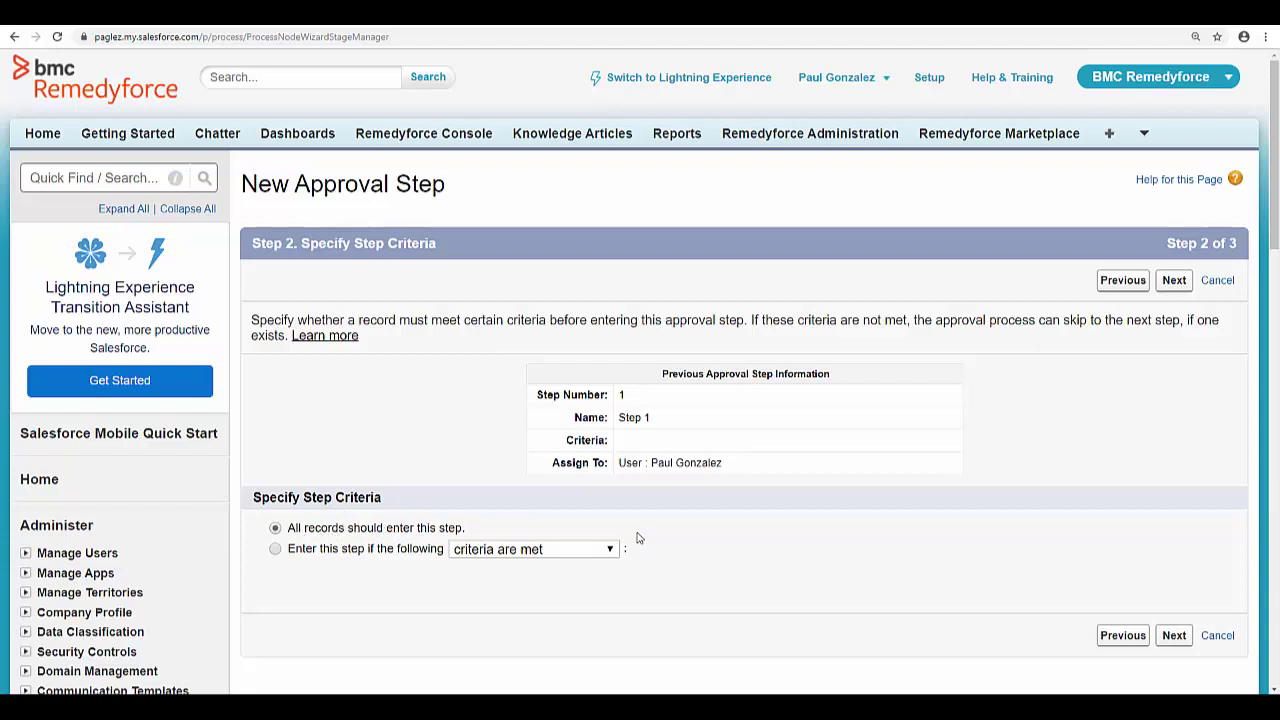
{"action": "left_click", "coordinate": [1174, 636]}
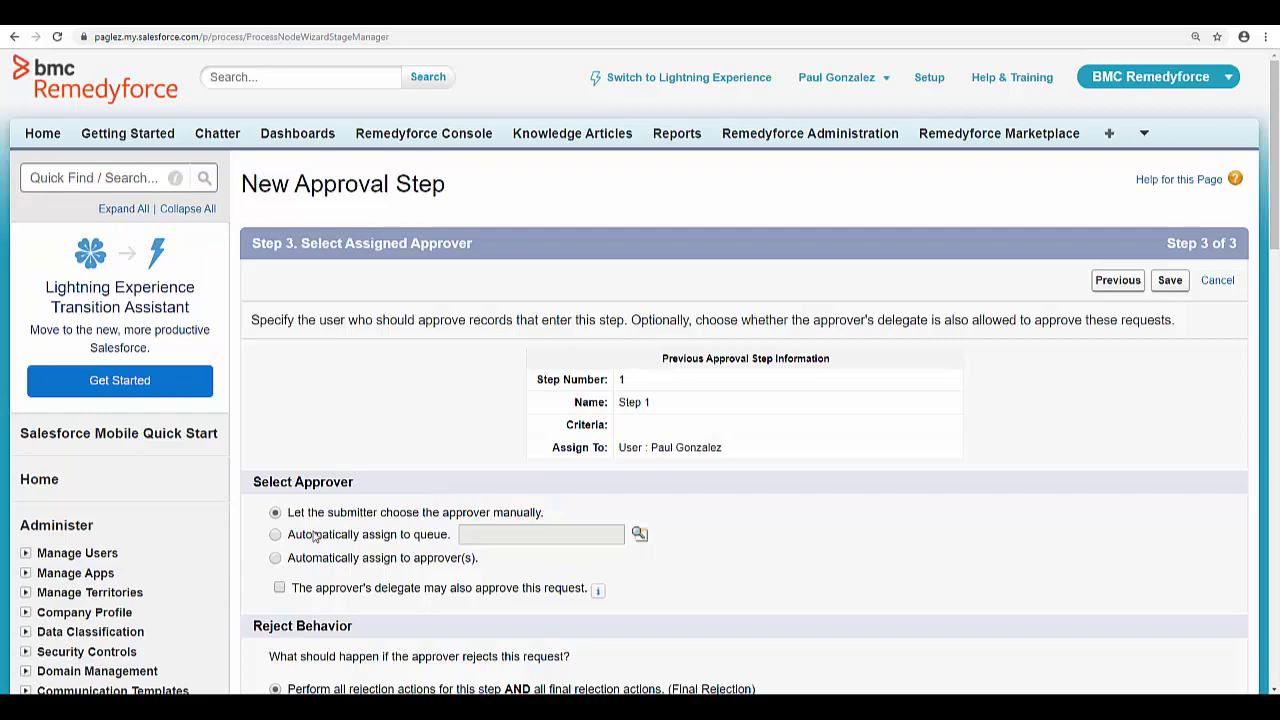
Auto-assign the Approver 2 step to the Card Services queue, keeping Final Rejection
{"action": "left_click", "coordinate": [314, 535]}
{"action": "left_click", "coordinate": [640, 533]}
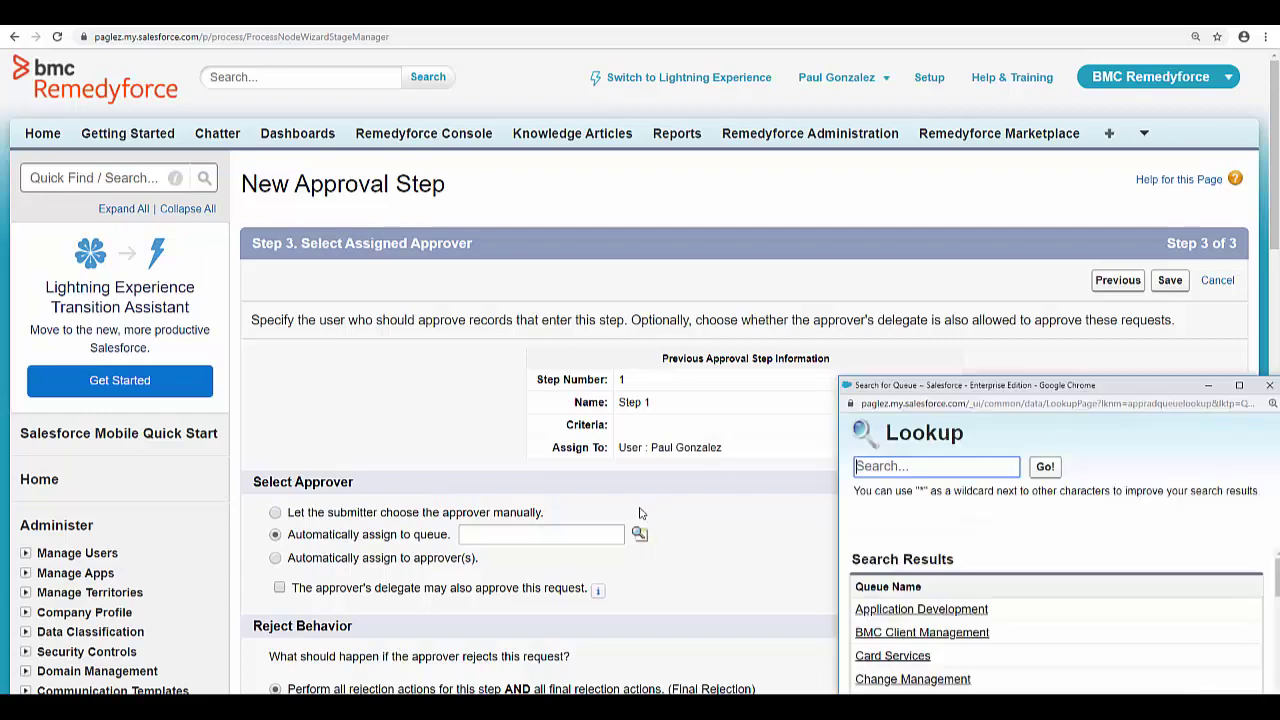
{"action": "left_click_drag", "start_coordinate": [914, 398], "coordinate": [631, 212]}
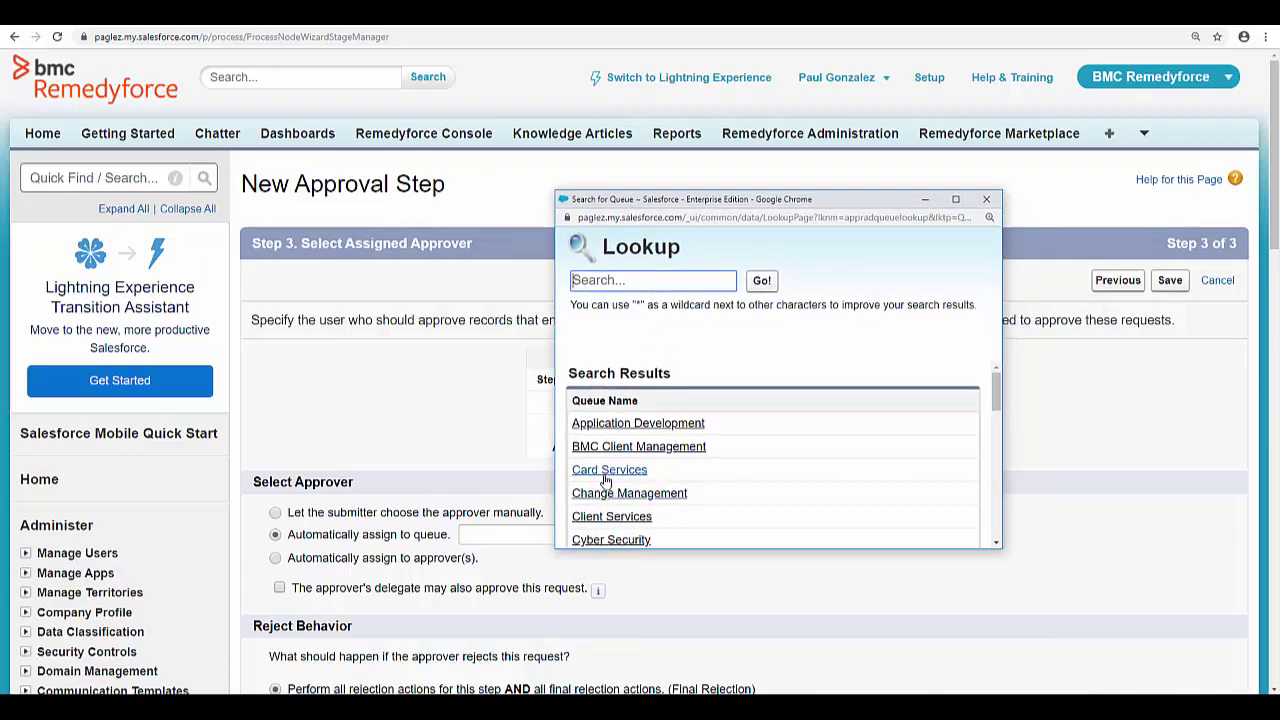
{"action": "left_click", "coordinate": [609, 470]}
{"action": "scroll", "coordinate": [314, 500], "scroll_direction": "down", "scroll_amount": 2}
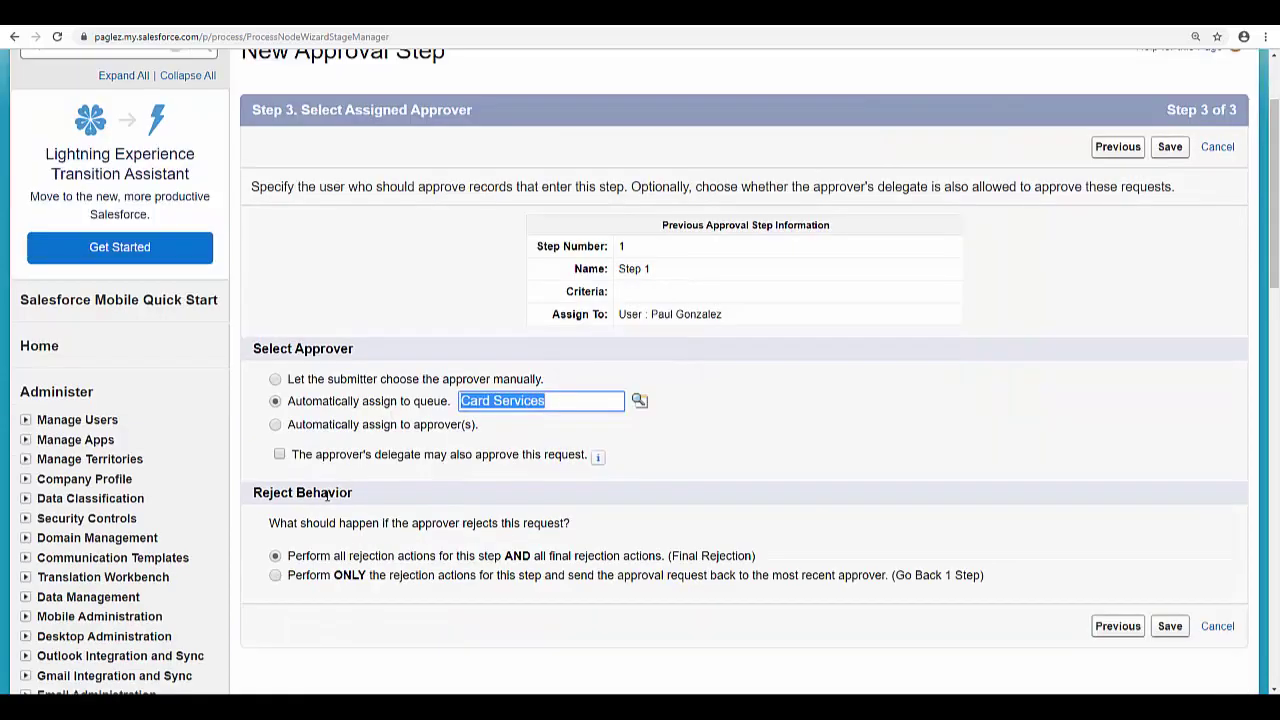
{"action": "left_click", "coordinate": [578, 578]}
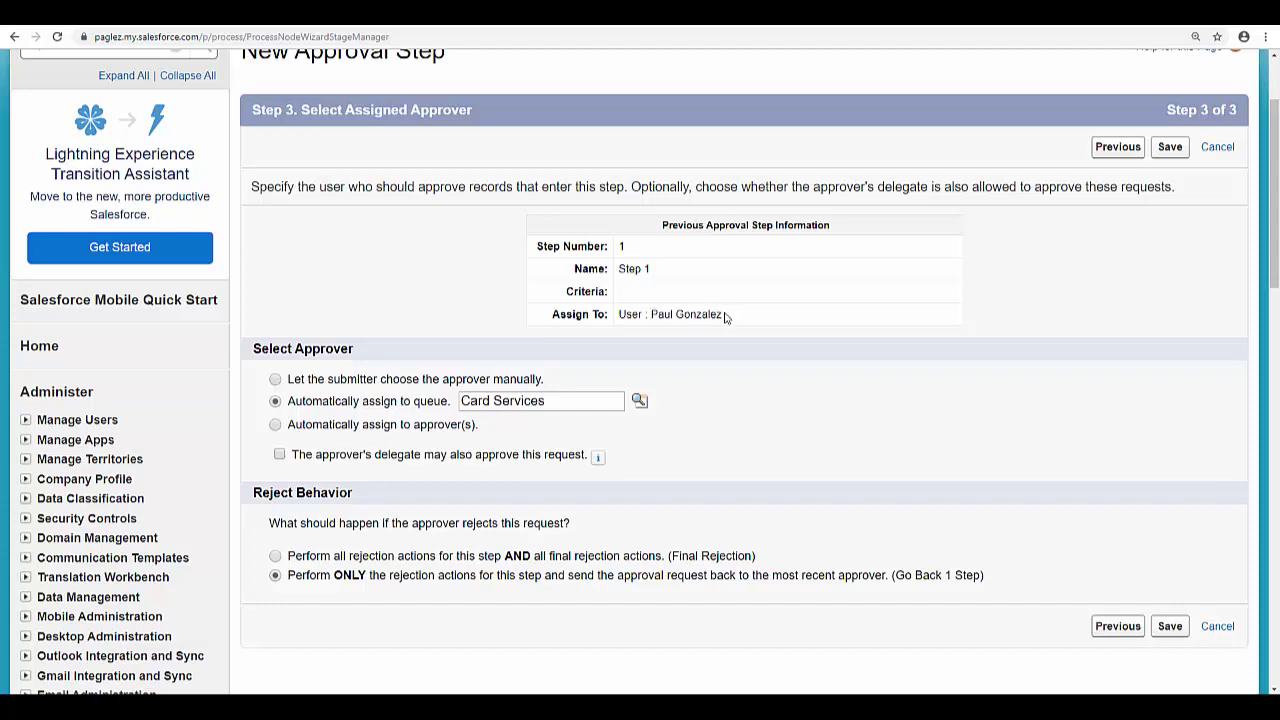
{"action": "left_click_drag", "start_coordinate": [645, 268], "coordinate": [616, 270]}
{"action": "left_click", "coordinate": [616, 270]}
{"action": "left_click", "coordinate": [498, 558]}
Save the Approver 2 step without follow-up actions and start a third approval step
{"action": "left_click", "coordinate": [1170, 627]}
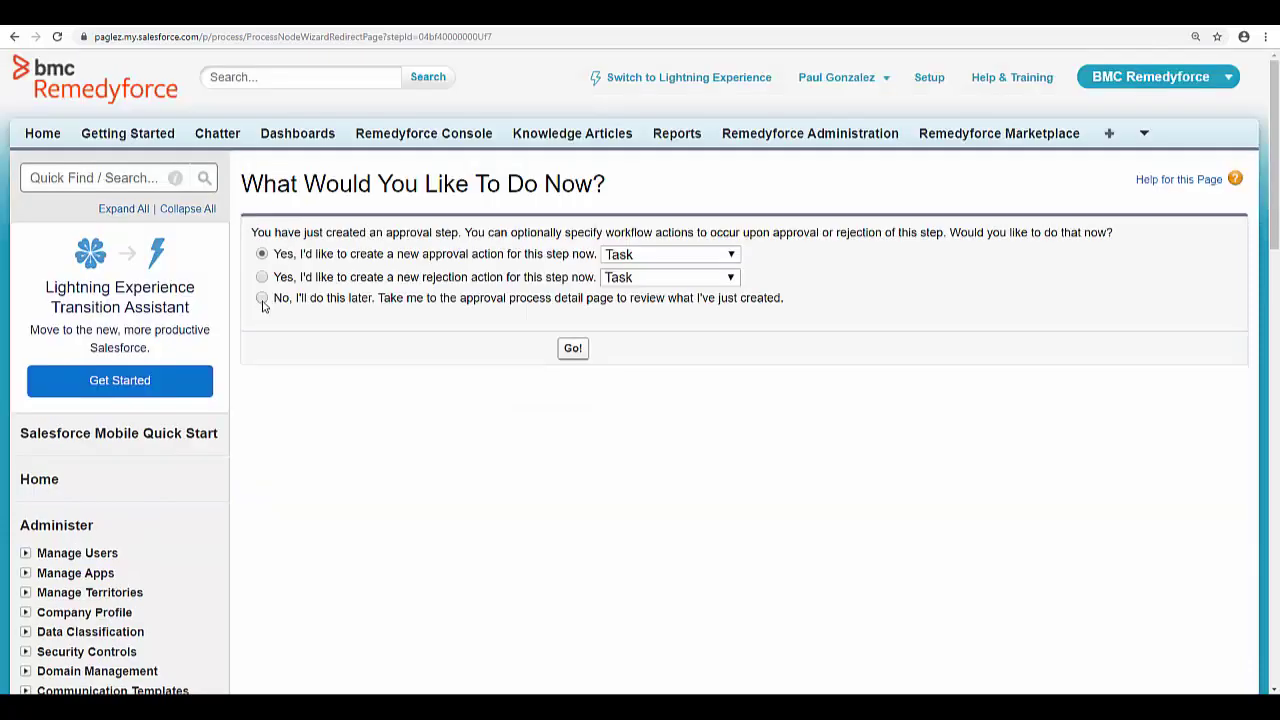
{"action": "left_click", "coordinate": [261, 298]}
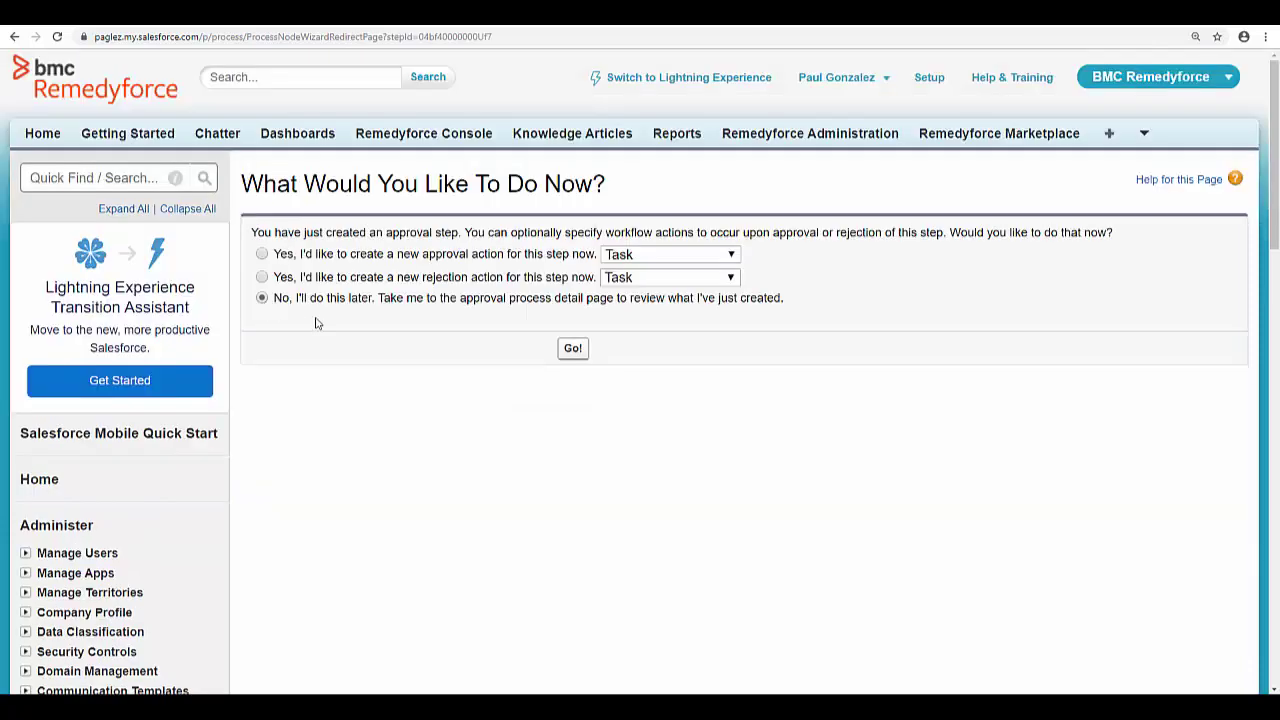
{"action": "left_click", "coordinate": [573, 350]}
{"action": "scroll", "coordinate": [533, 400], "scroll_direction": "down", "scroll_amount": 3}
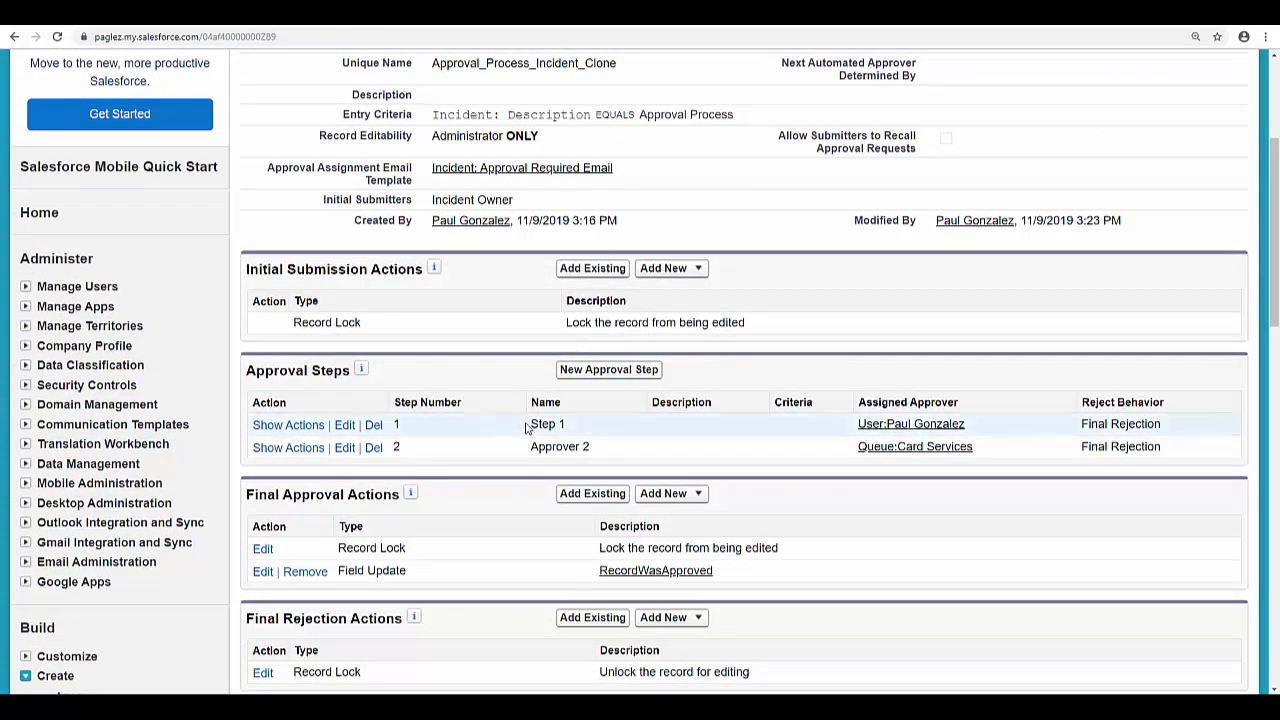
{"action": "left_click", "coordinate": [592, 372]}
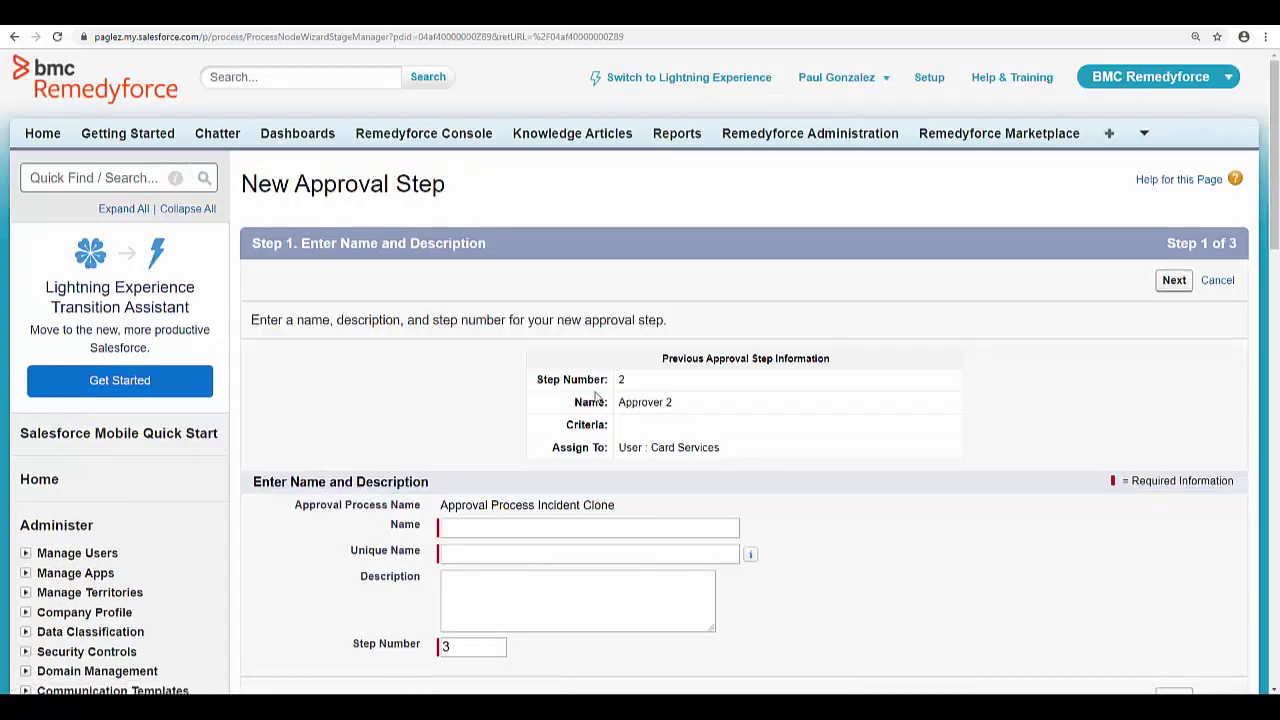
Name the third approval step 'Approver3'
{"action": "type", "text": "Approver3"}
{"action": "key", "text": "Tab"}
{"action": "left_click", "coordinate": [486, 580]}
{"action": "scroll", "coordinate": [1100, 540], "scroll_direction": "down", "scroll_amount": 2}
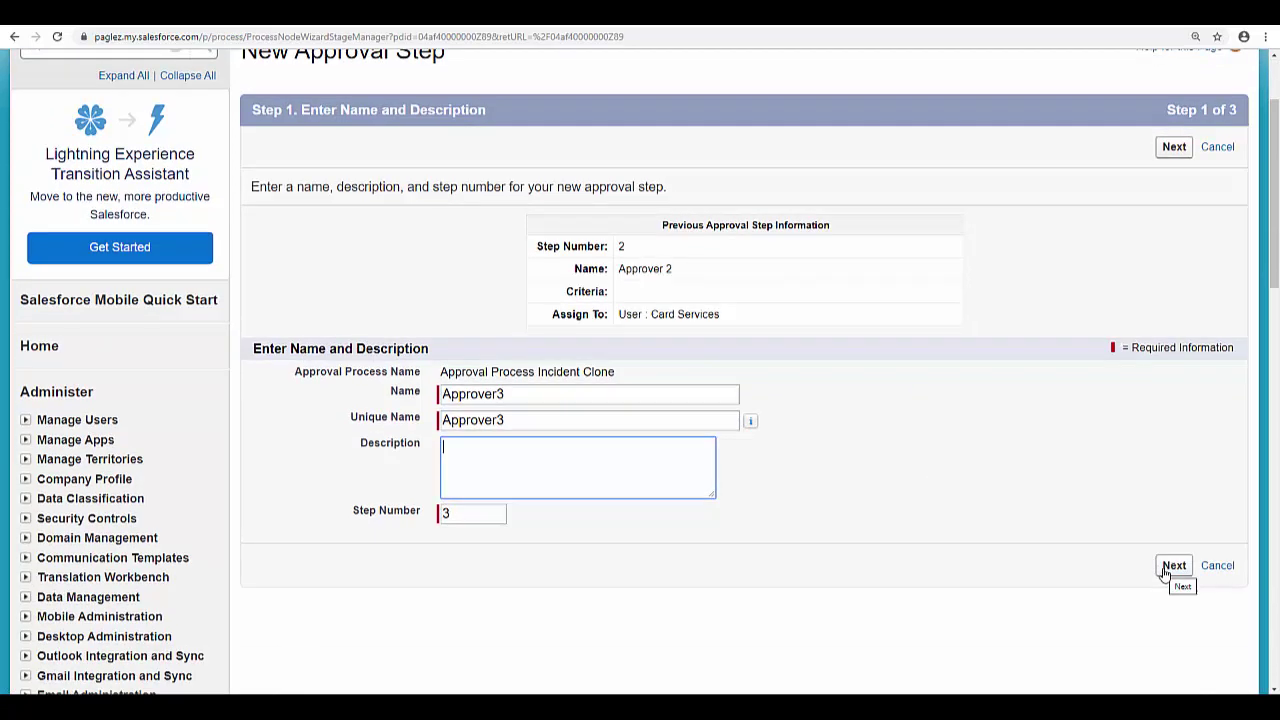
{"action": "left_click", "coordinate": [1165, 569]}
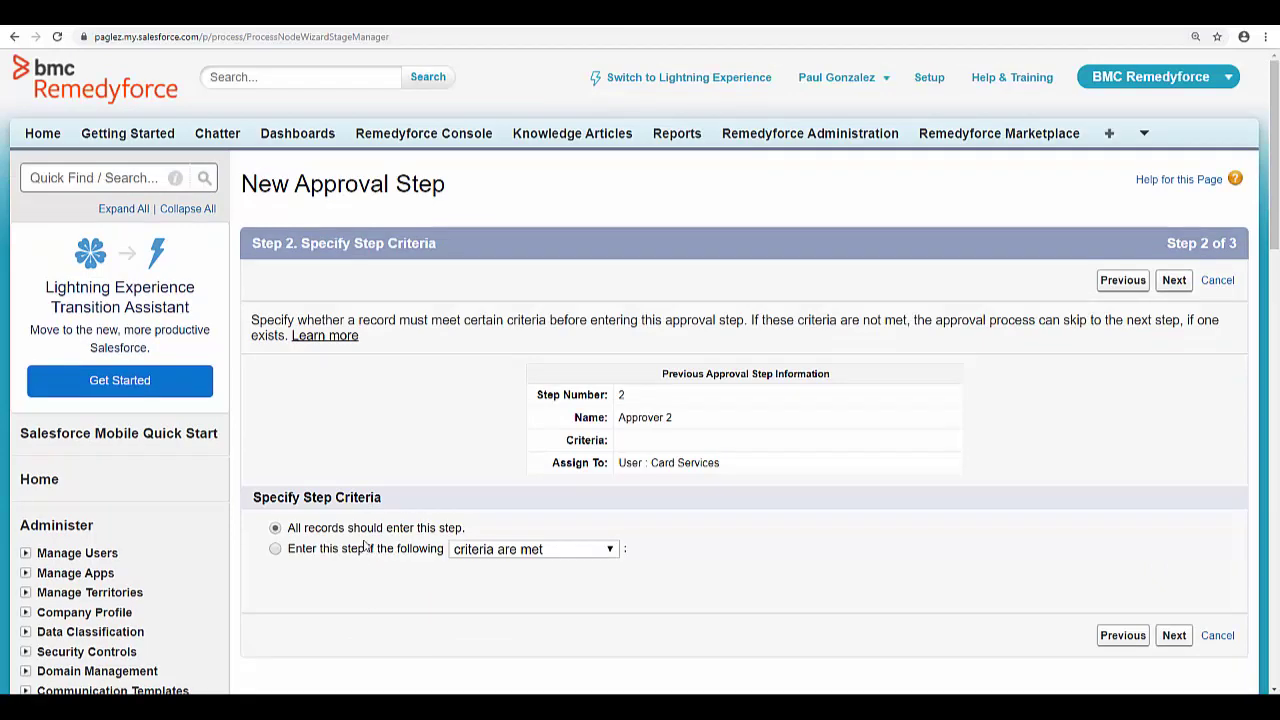
Set the step's entry criteria to Incident: Incident Type equals Incident
{"action": "left_click", "coordinate": [349, 551]}
{"action": "scroll", "coordinate": [434, 557], "scroll_direction": "down", "scroll_amount": 1}
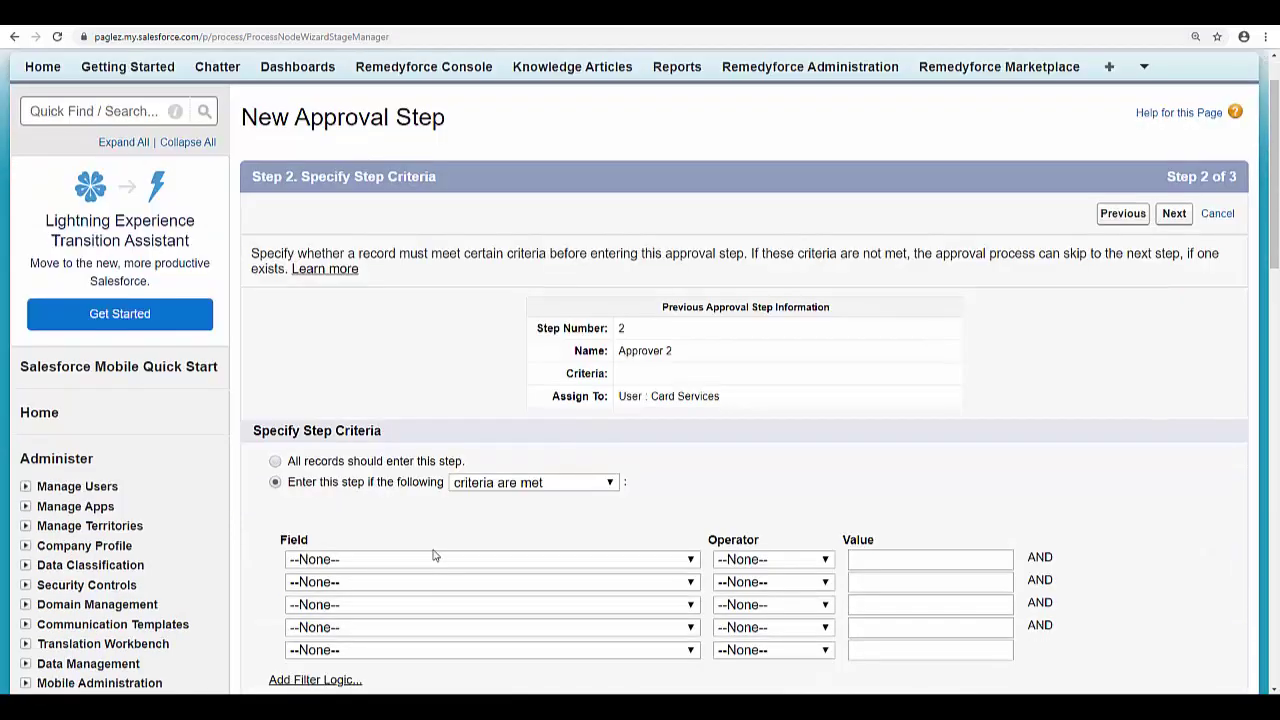
{"action": "left_click", "coordinate": [434, 559]}
{"action": "scroll", "coordinate": [387, 510], "scroll_direction": "down", "scroll_amount": 10}
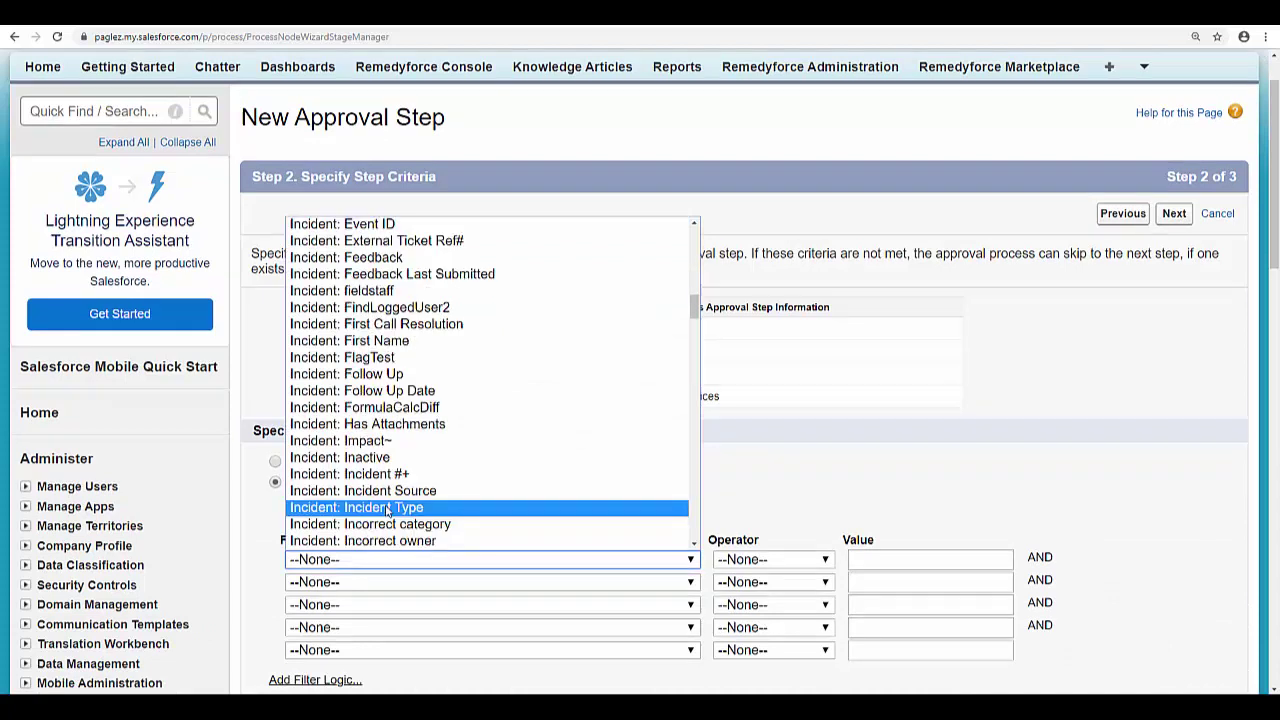
{"action": "left_click", "coordinate": [387, 510]}
{"action": "left_click", "coordinate": [806, 570]}
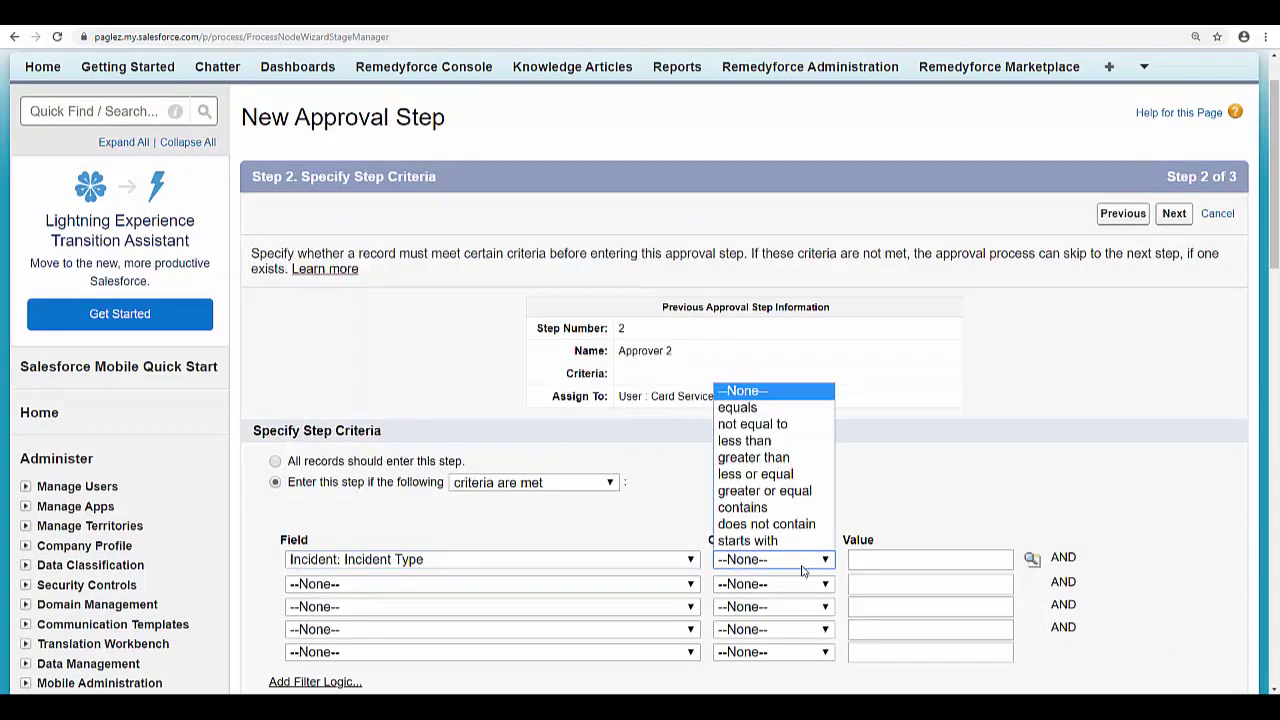
{"action": "left_click", "coordinate": [738, 407]}
{"action": "left_click", "coordinate": [1032, 559]}
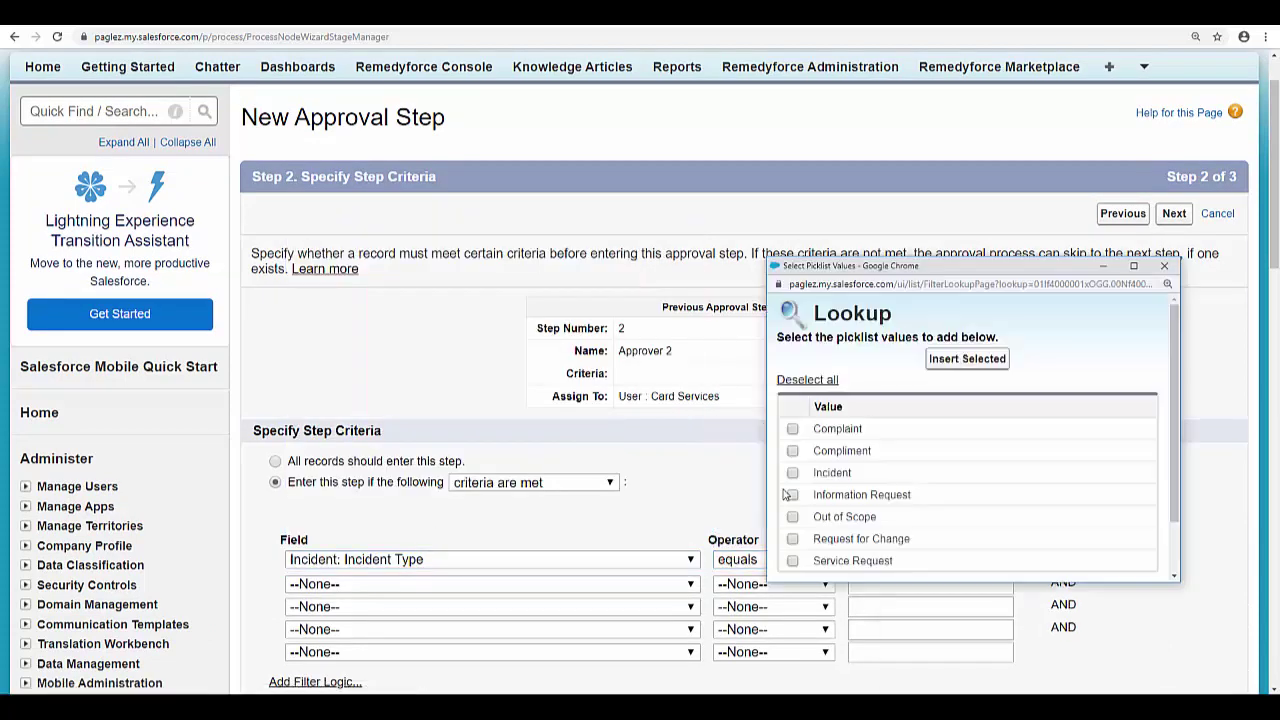
{"action": "left_click", "coordinate": [792, 473]}
{"action": "left_click", "coordinate": [957, 362]}
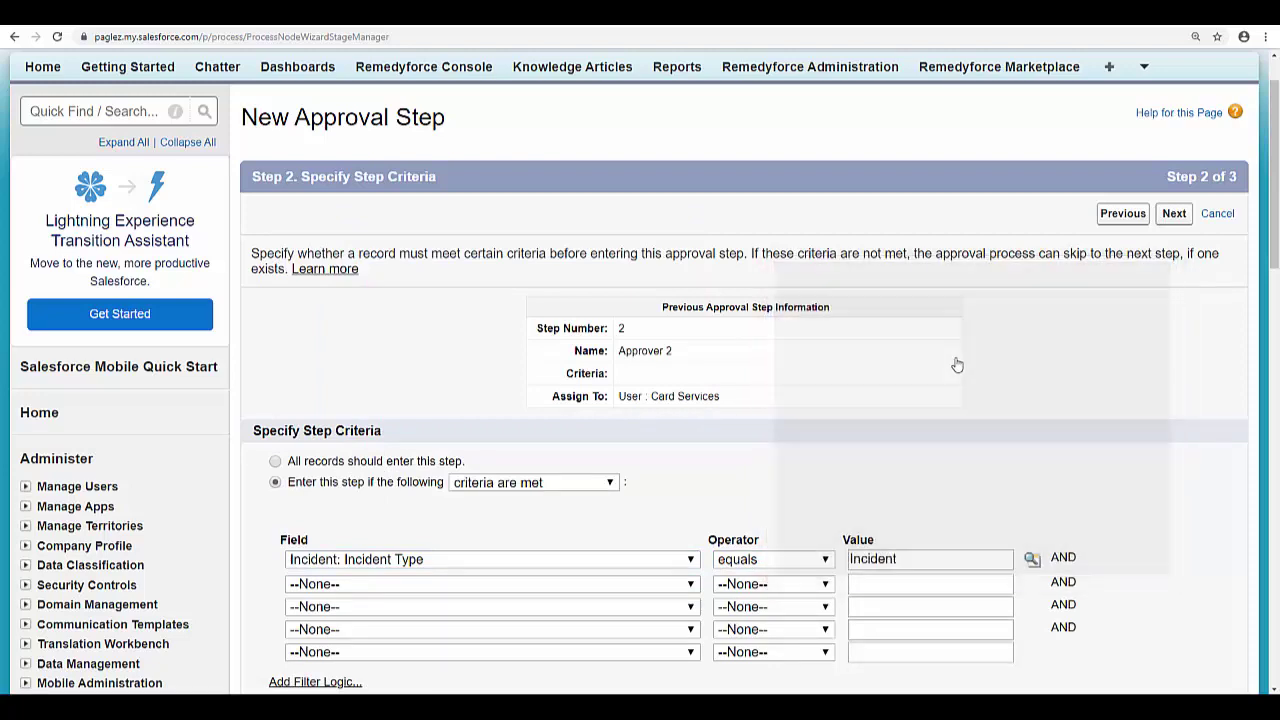
{"action": "scroll", "coordinate": [965, 364], "scroll_direction": "down", "scroll_amount": 2}
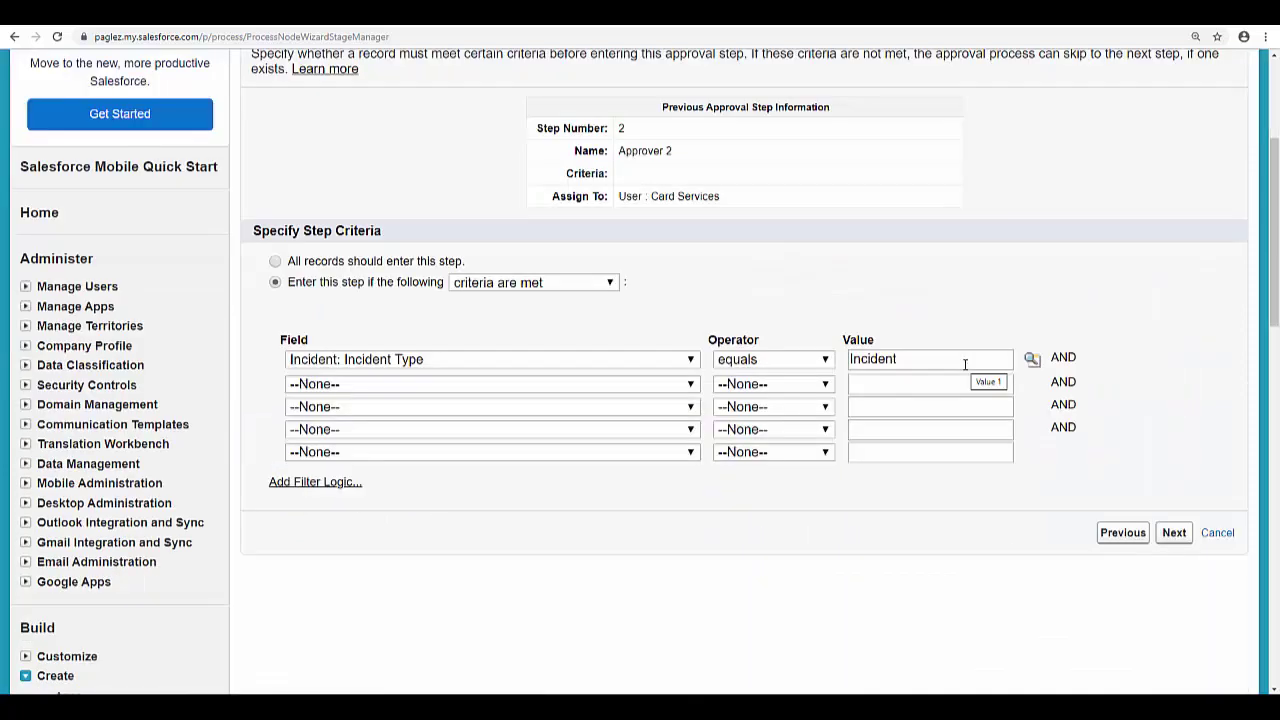
Auto-assign Approver3 to the related Staff user, sending rejections back one step
{"action": "left_click", "coordinate": [1178, 536]}
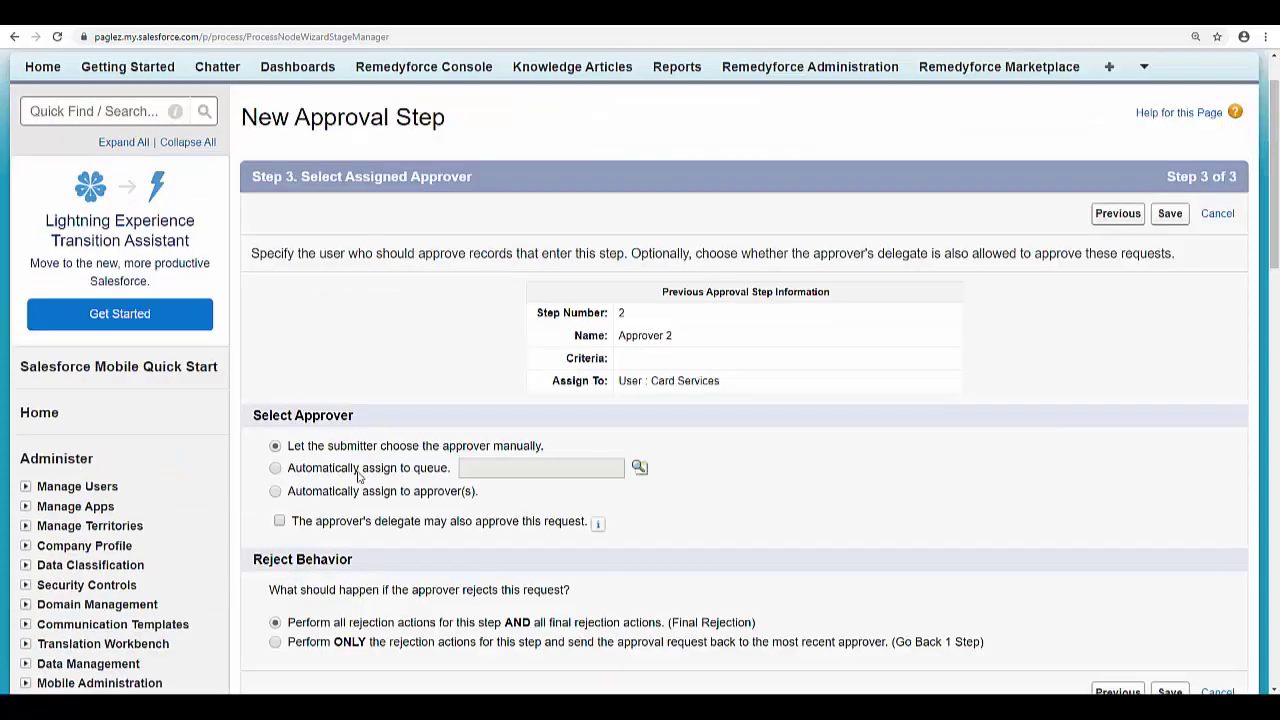
{"action": "left_click", "coordinate": [332, 494]}
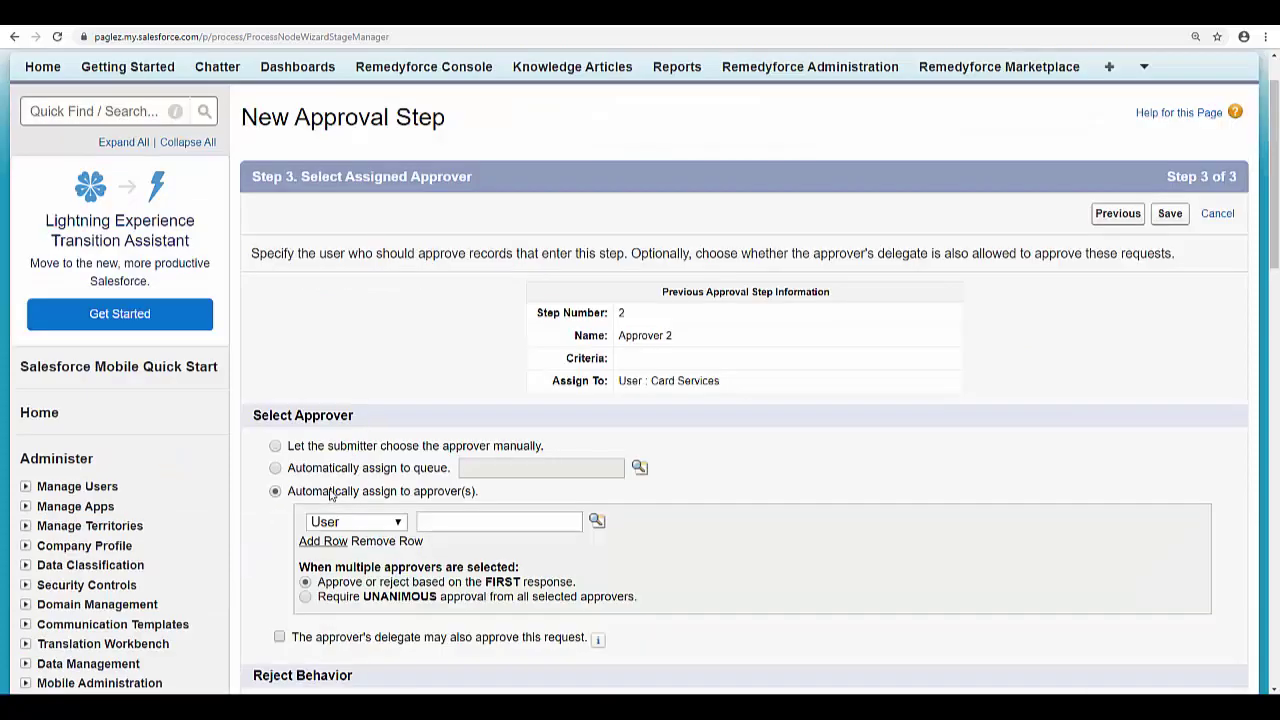
{"action": "left_click", "coordinate": [389, 526]}
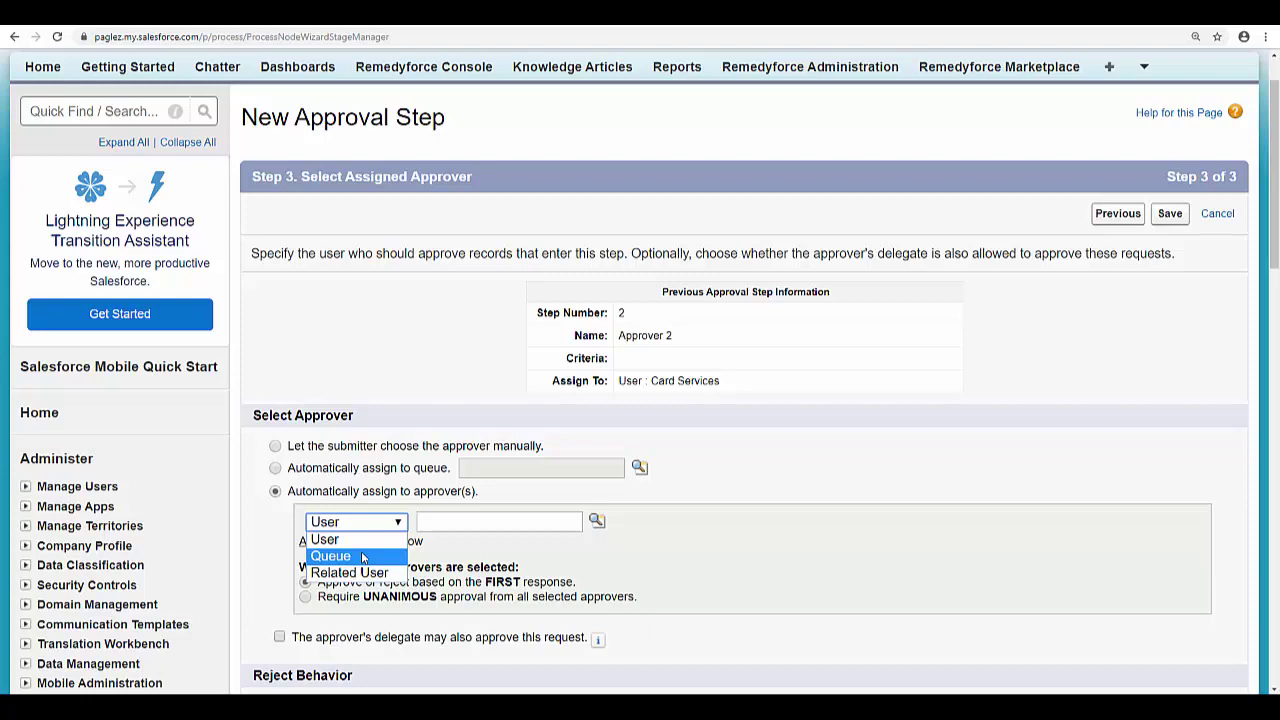
{"action": "left_click", "coordinate": [350, 572]}
{"action": "left_click", "coordinate": [466, 520]}
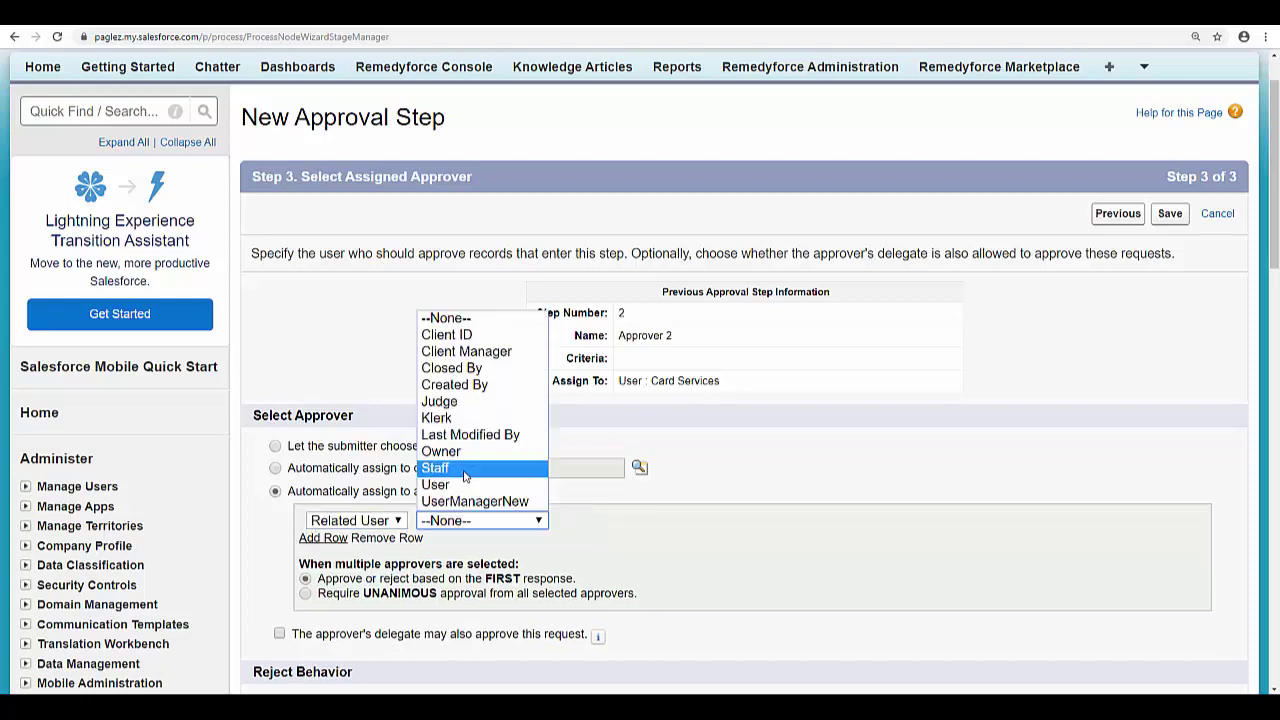
{"action": "left_click", "coordinate": [463, 468]}
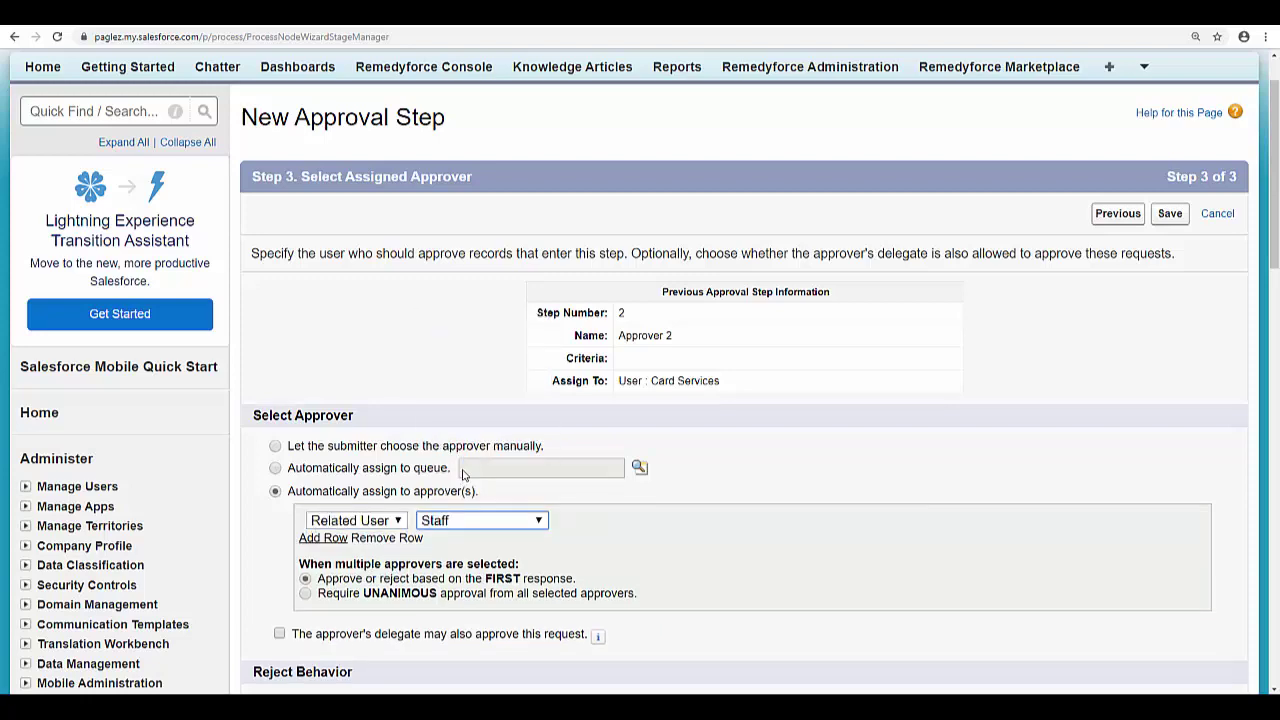
{"action": "scroll", "coordinate": [463, 473], "scroll_direction": "down", "scroll_amount": 2}
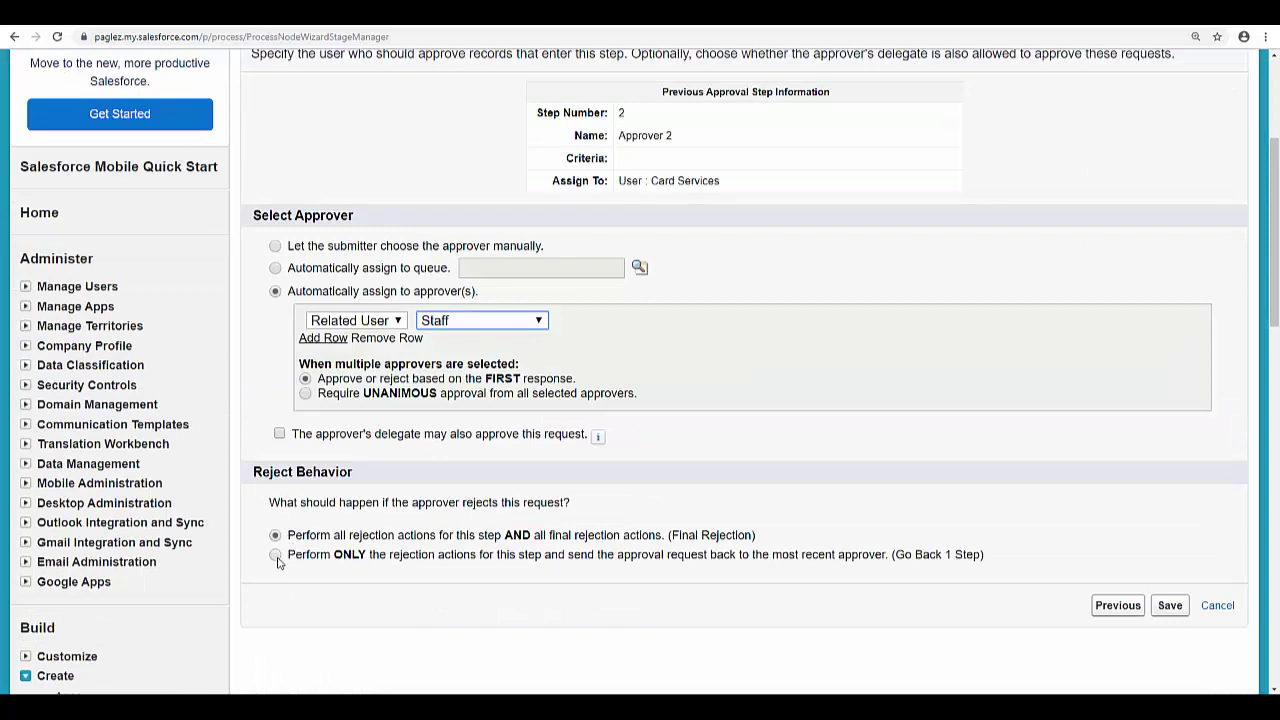
{"action": "left_click", "coordinate": [277, 558]}
Save the Approver3 step and activate Approval Process Incident Clone
{"action": "left_click", "coordinate": [1170, 606]}
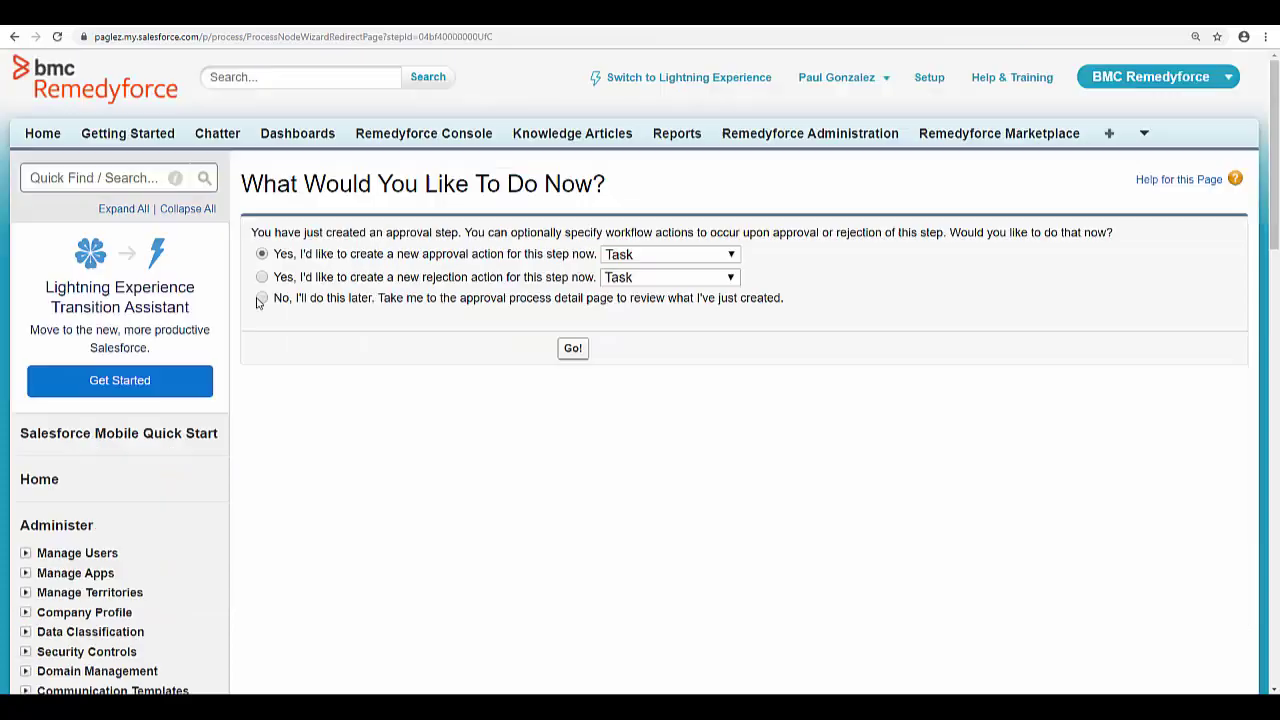
{"action": "left_click", "coordinate": [572, 348]}
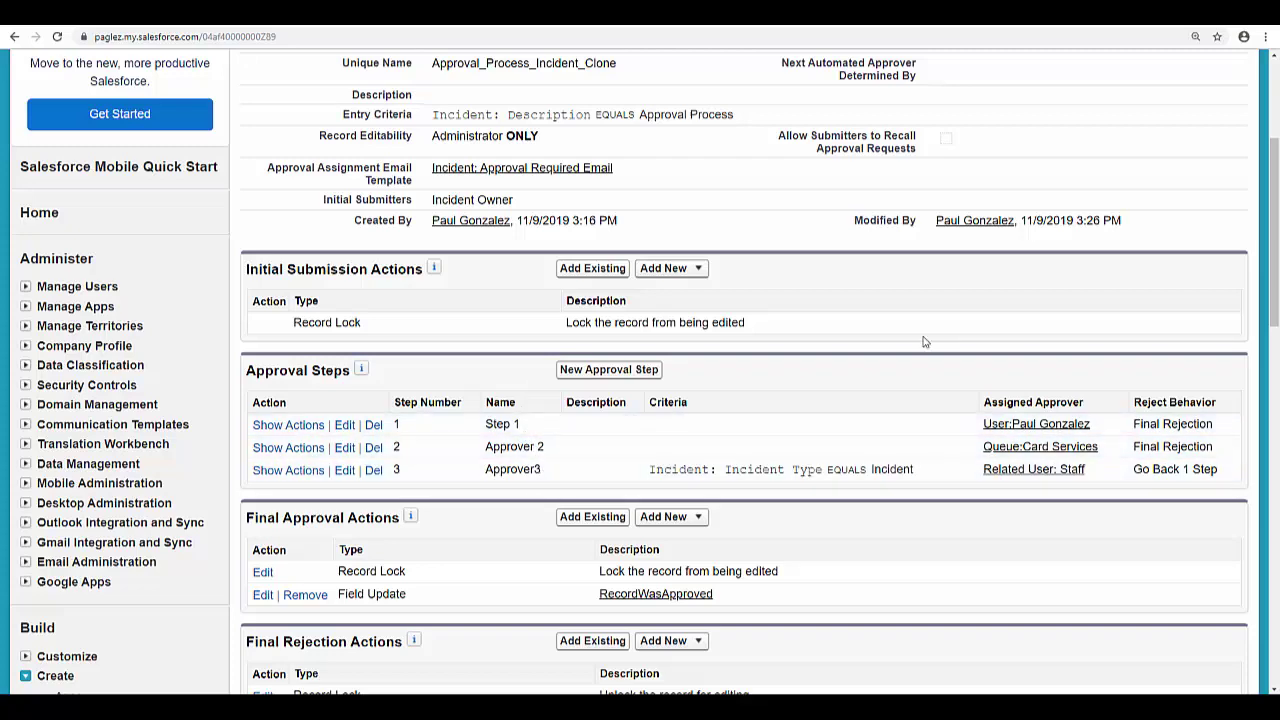
{"action": "scroll", "coordinate": [924, 342], "scroll_direction": "up", "scroll_amount": 3}
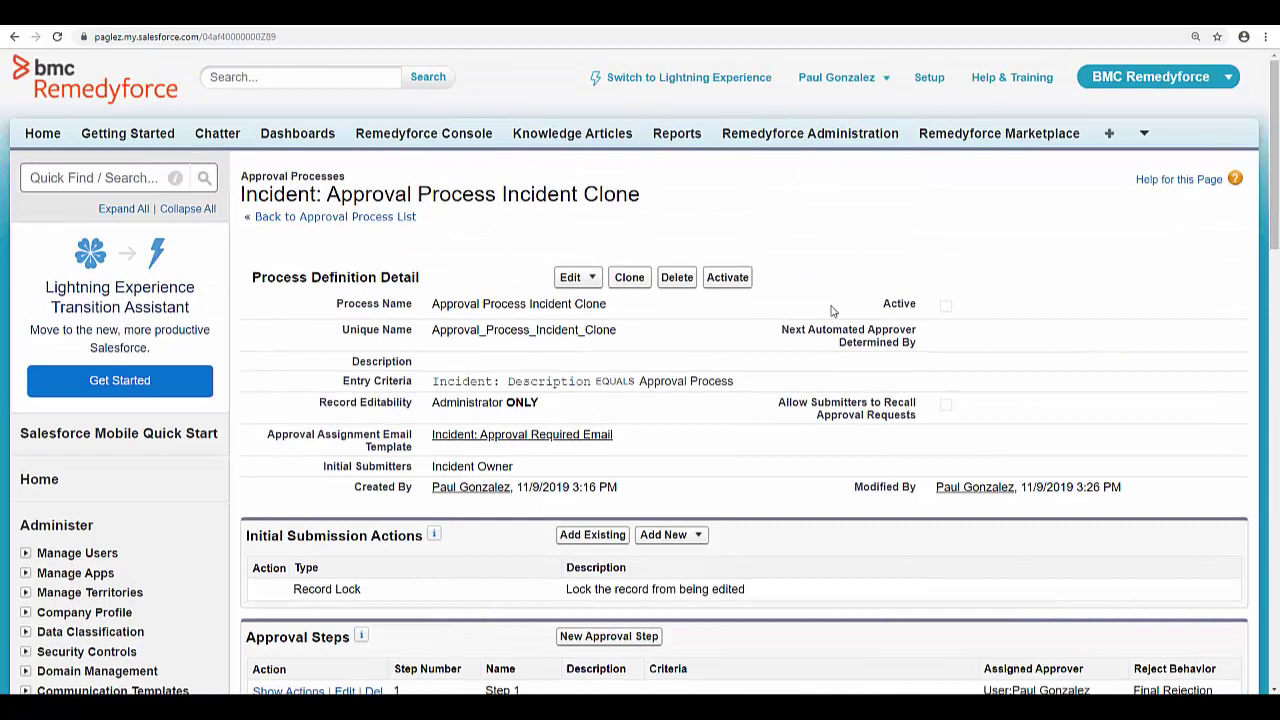
{"action": "left_click", "coordinate": [728, 281]}
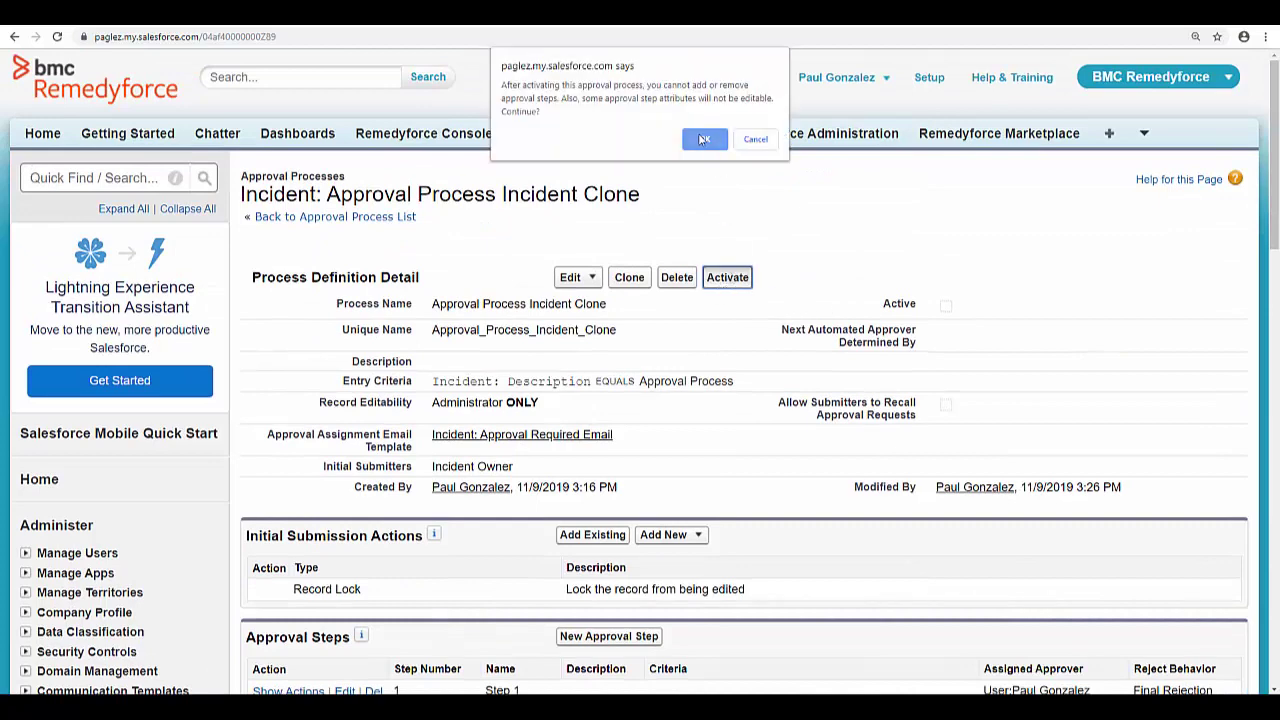
{"action": "left_click", "coordinate": [703, 138]}
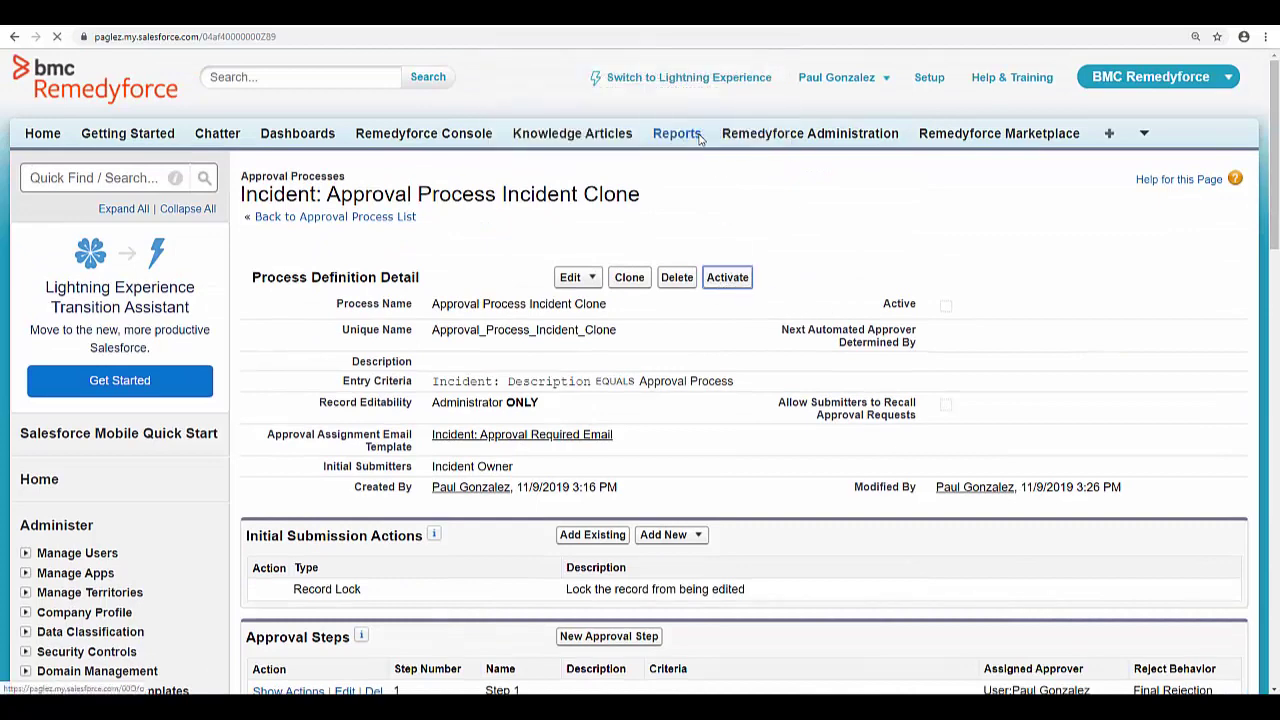
Deactivate the original Approval Process Incident from the approval process list
{"action": "left_click", "coordinate": [338, 219]}
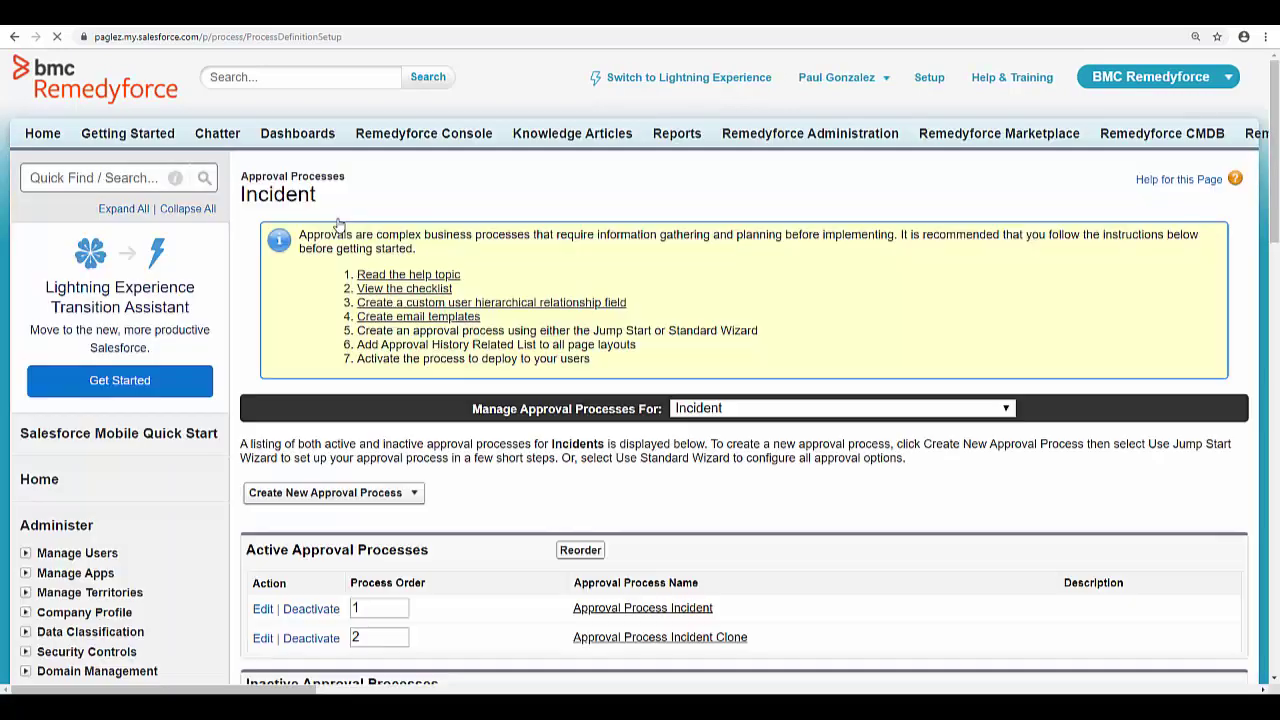
{"action": "scroll", "coordinate": [352, 485], "scroll_direction": "down", "scroll_amount": 2}
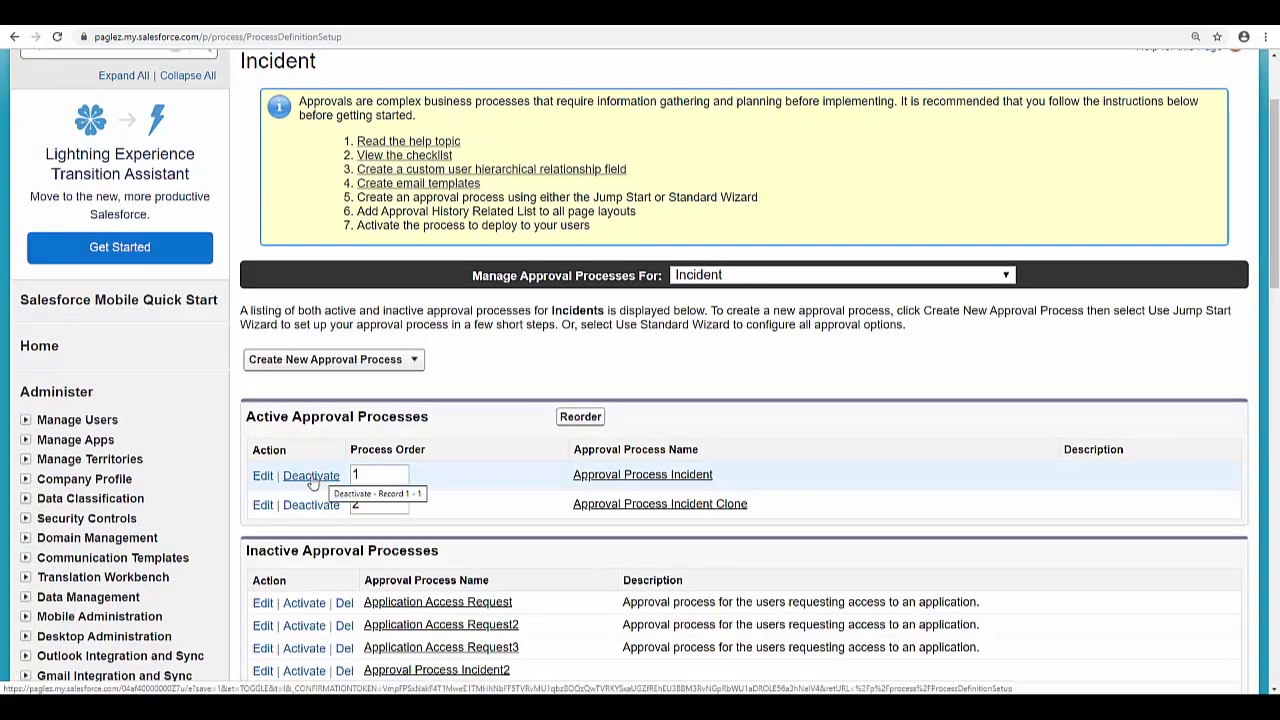
{"action": "left_click", "coordinate": [313, 479]}
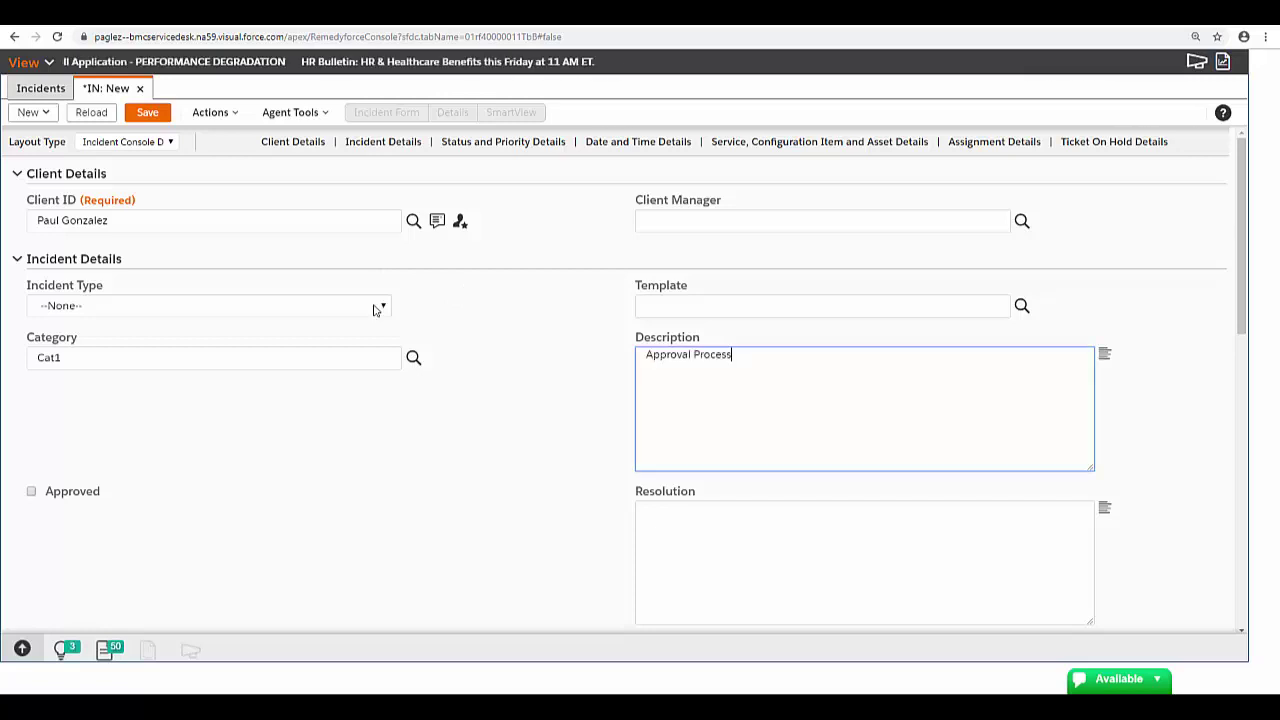
Save the incident described 'Approval Process' with Incident Type set to Incident
{"action": "left_click", "coordinate": [375, 308]}
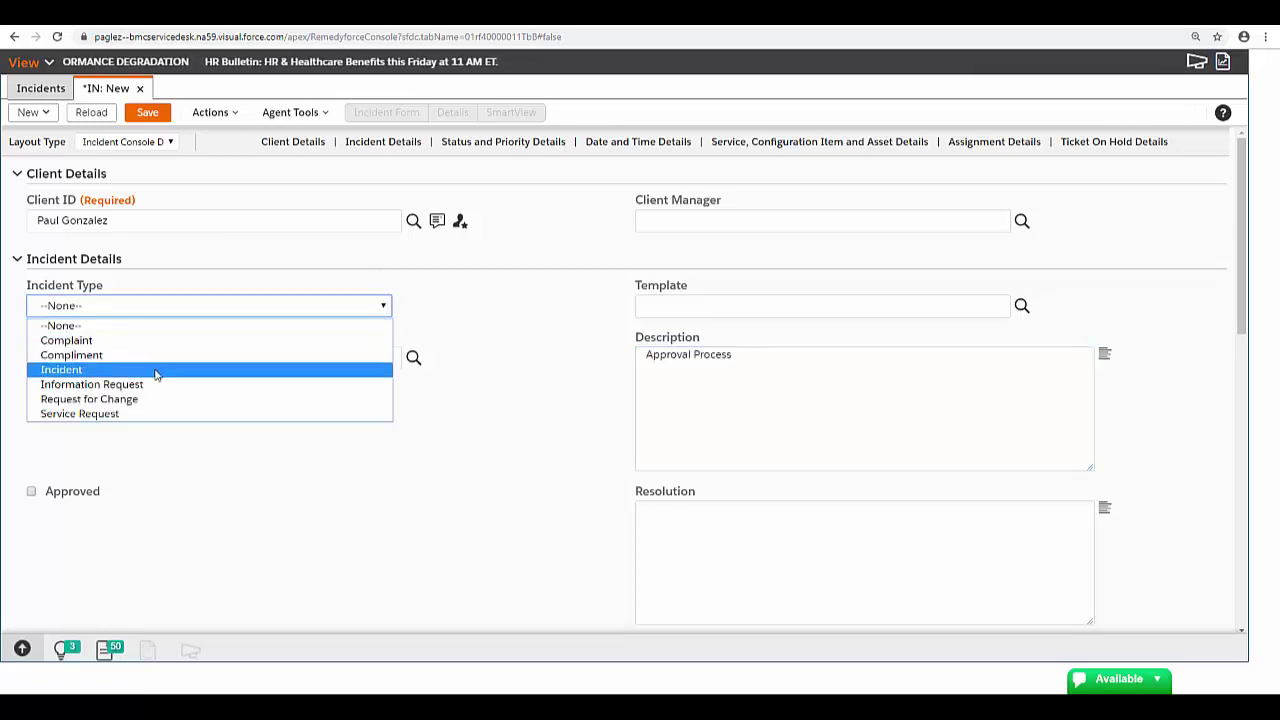
{"action": "key", "text": "Escape"}
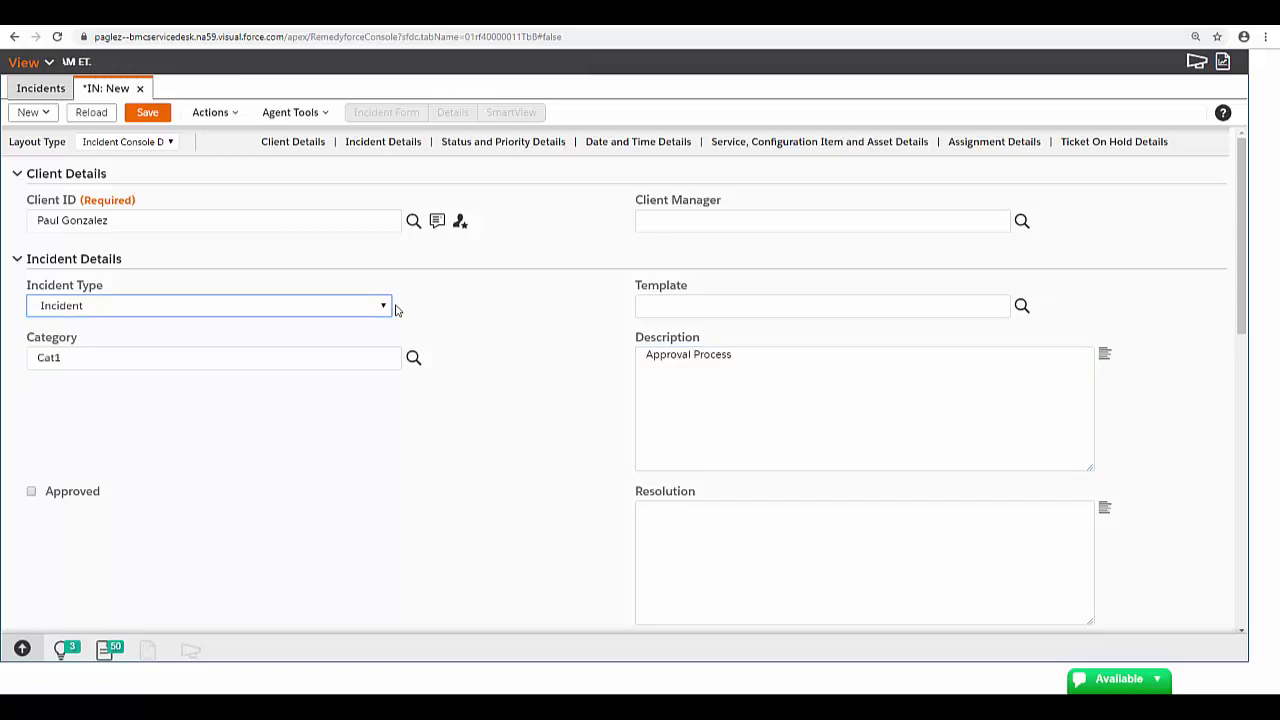
{"action": "left_click", "coordinate": [147, 112]}
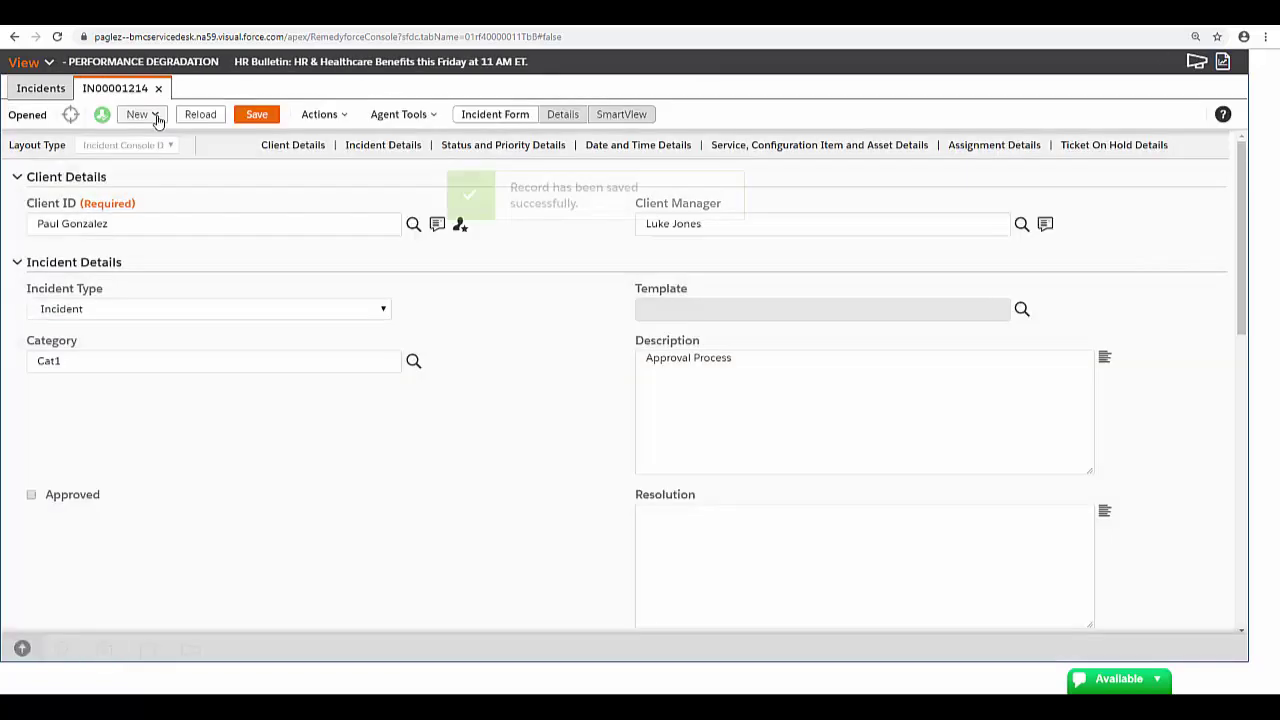
{"action": "left_click", "coordinate": [563, 116]}
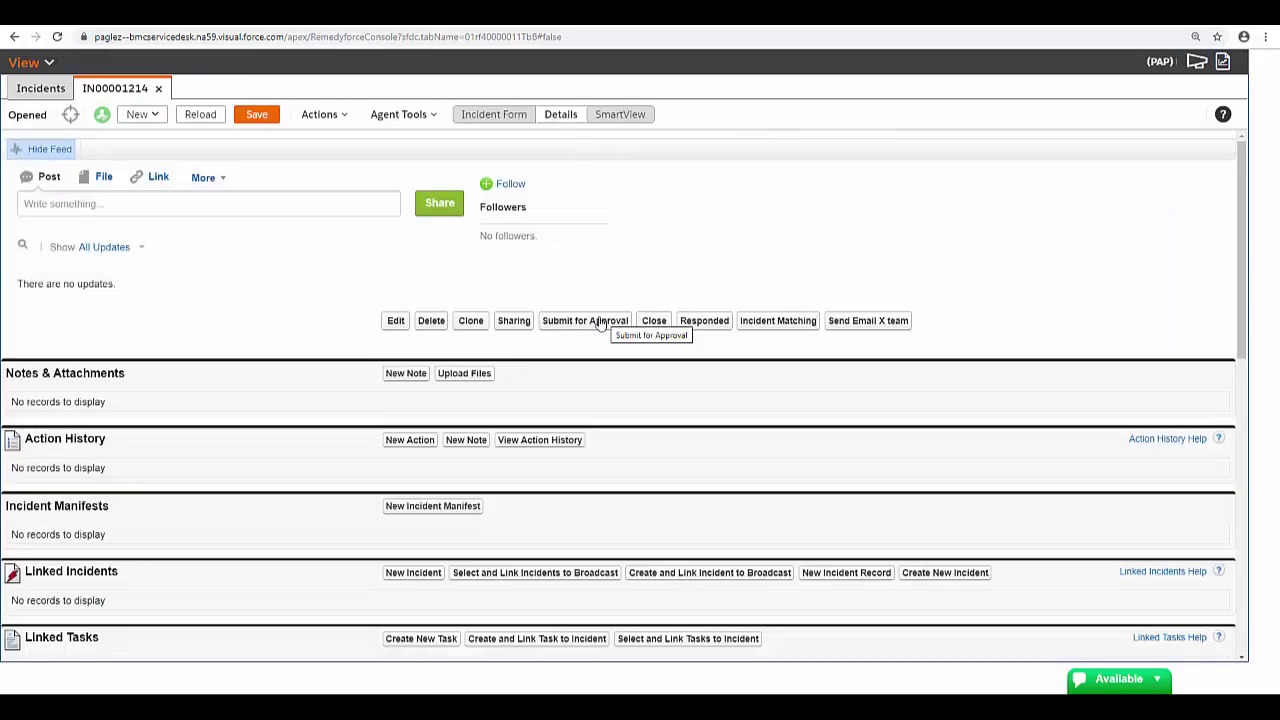
Submit incident 00001214 for approval and reload to view its approval status
{"action": "left_click", "coordinate": [600, 321]}
{"action": "key", "text": "Return"}
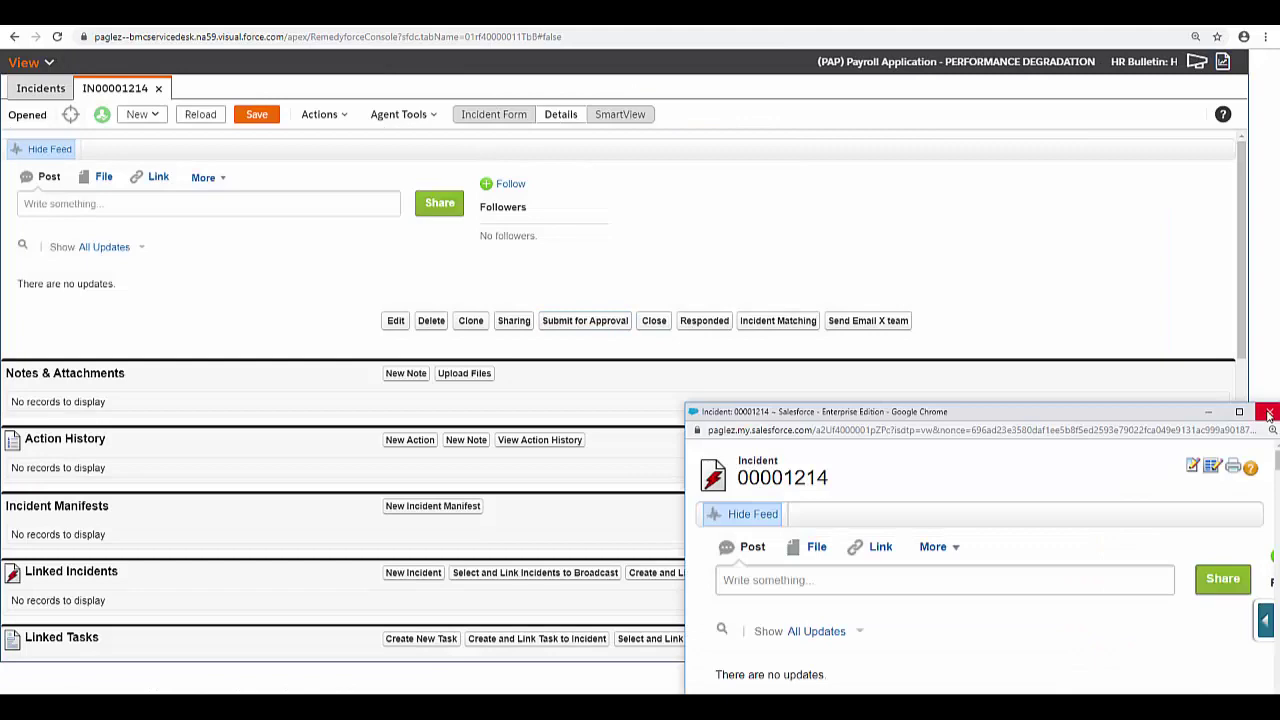
{"action": "left_click", "coordinate": [200, 115]}
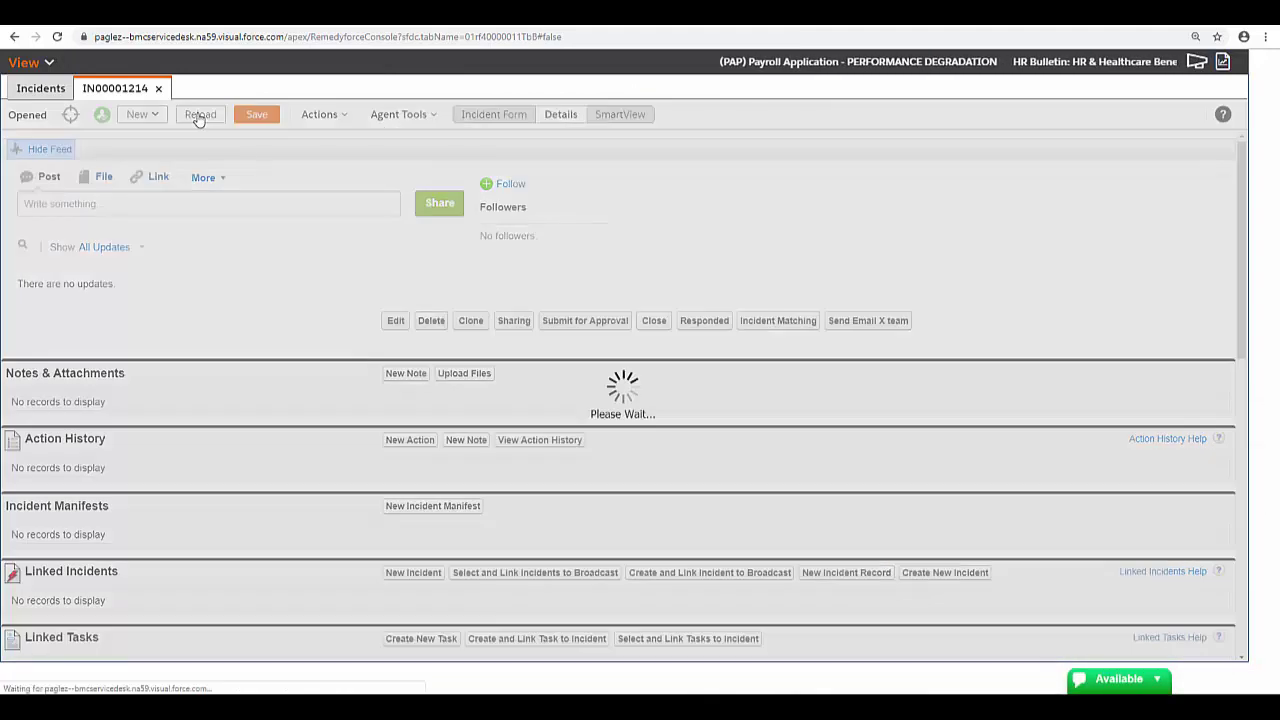
{"action": "scroll", "coordinate": [403, 273], "scroll_direction": "down", "scroll_amount": 3}
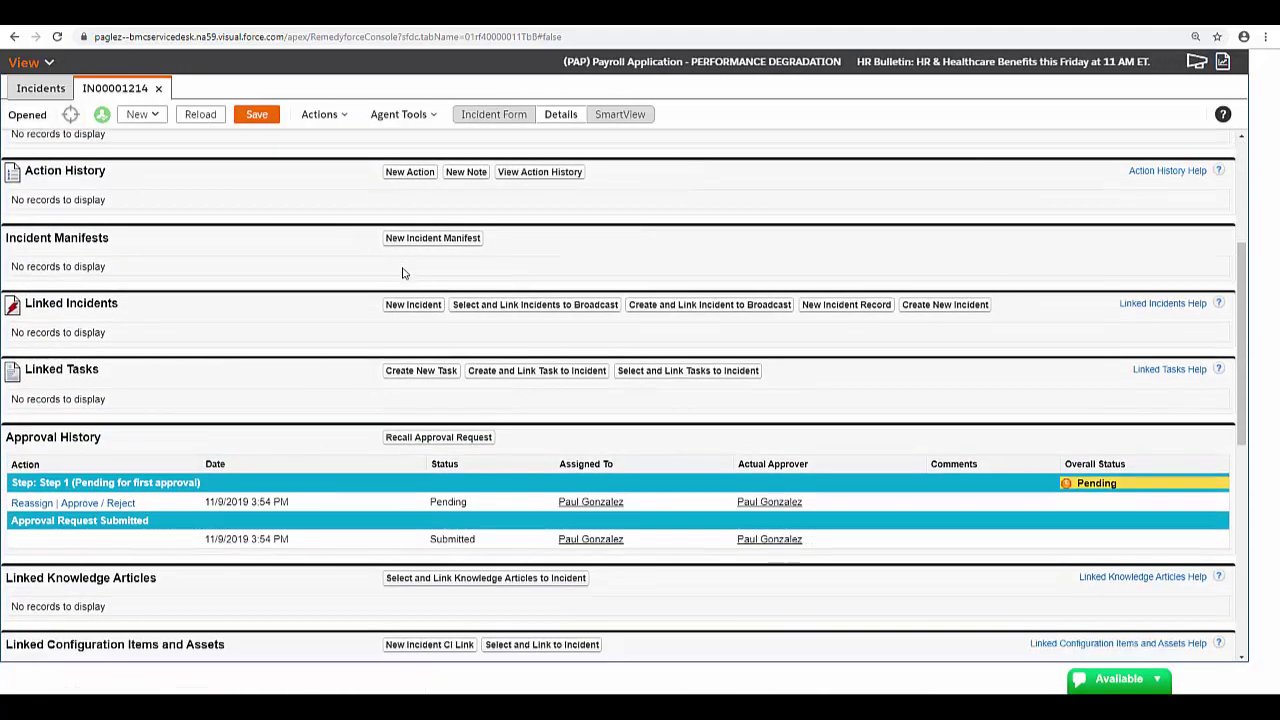
{"action": "scroll", "coordinate": [651, 443], "scroll_direction": "down", "scroll_amount": 1}
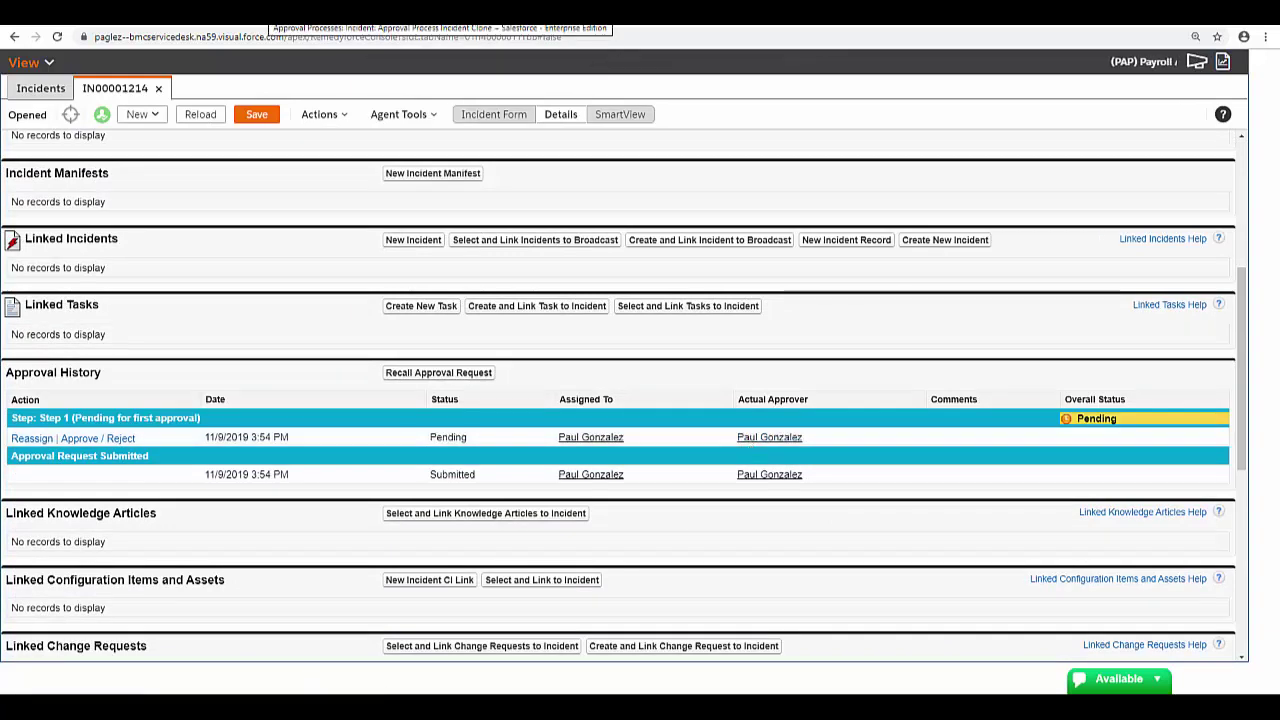
Approve step 1 with the comment 'Approved by Approver 1'
{"action": "left_click", "coordinate": [285, 12]}
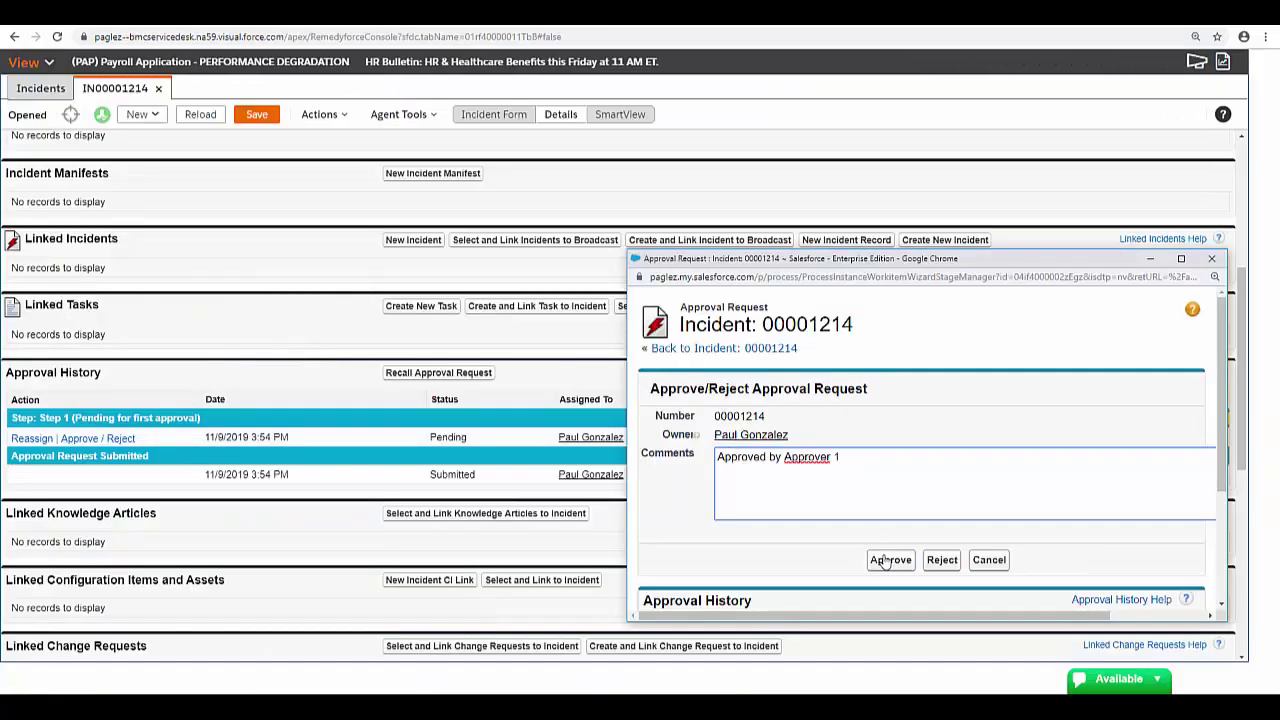
{"action": "left_click", "coordinate": [887, 561]}
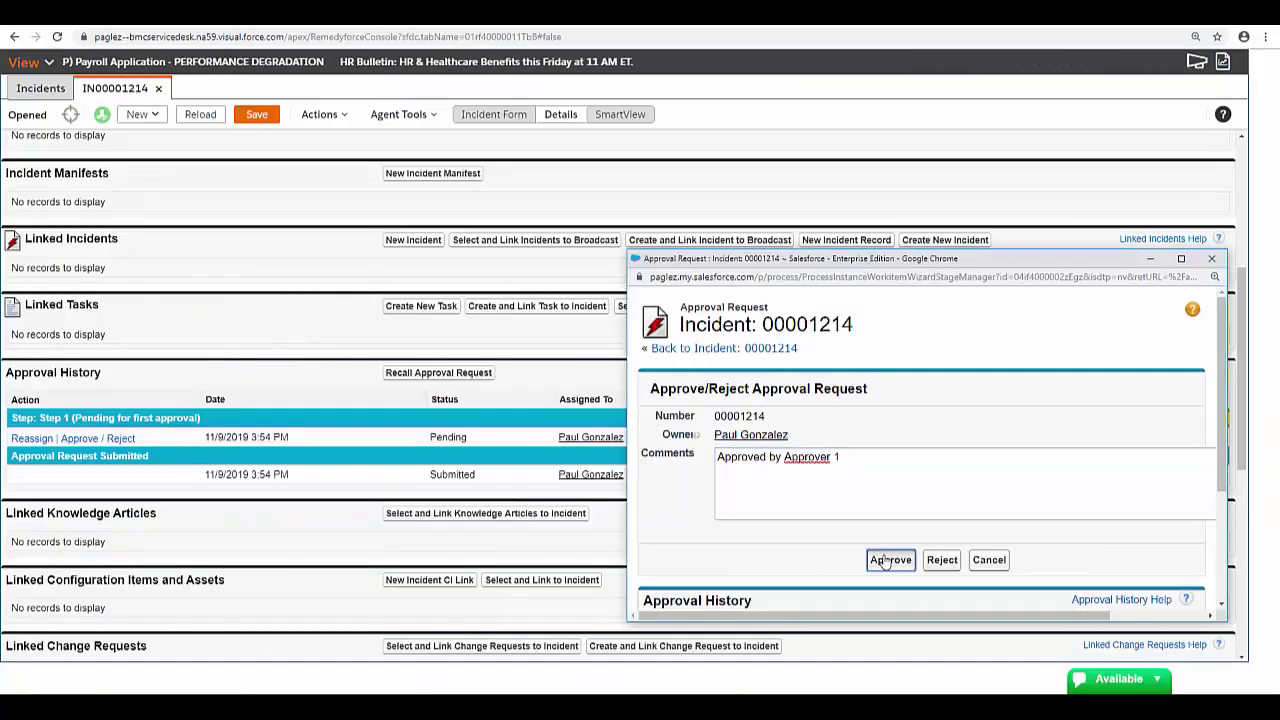
{"action": "left_click", "coordinate": [1211, 258]}
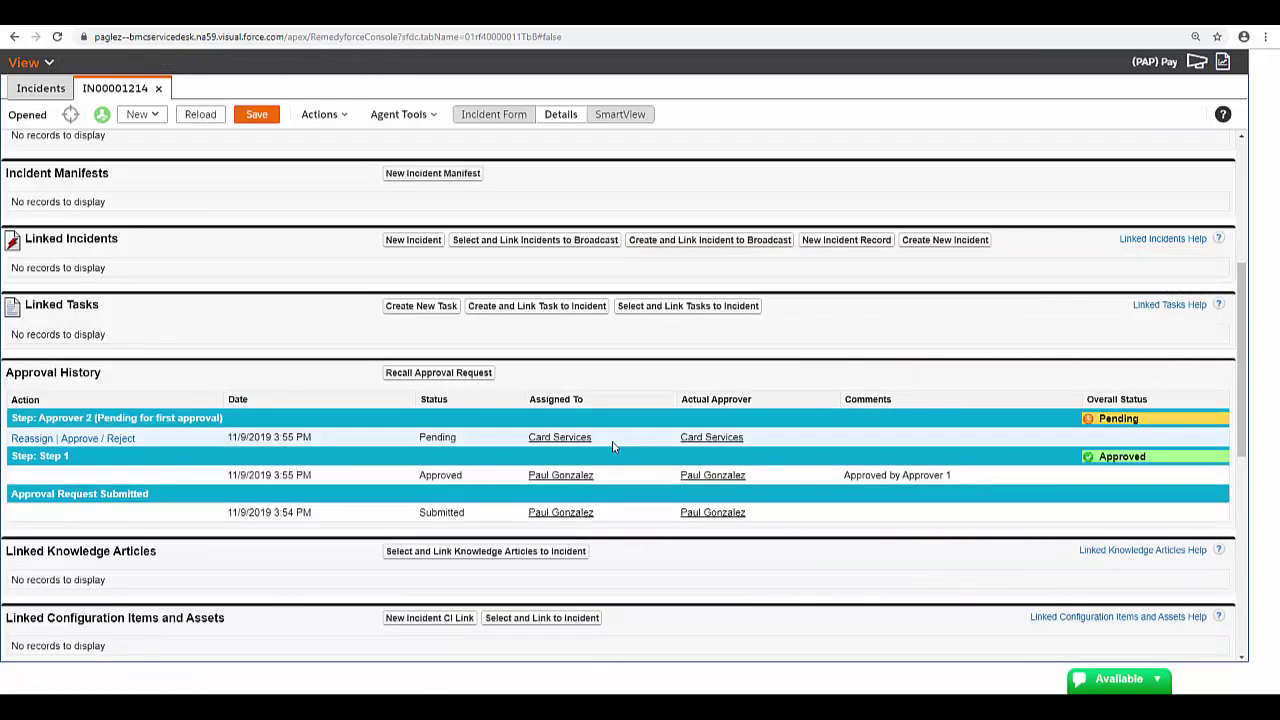
After checking the approval steps in Setup, approve the Approver 2 step with comment 'Approved by Approver 2'
{"action": "left_click", "coordinate": [281, 25]}
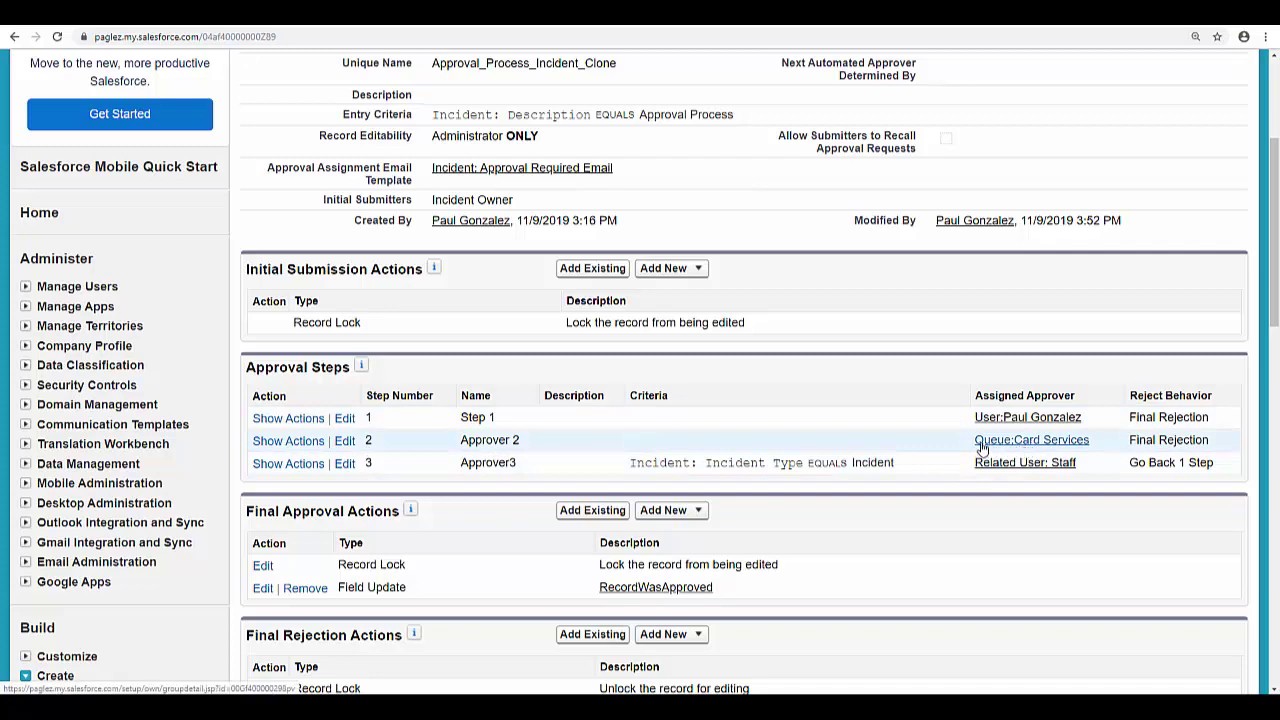
{"action": "left_click", "coordinate": [385, 22]}
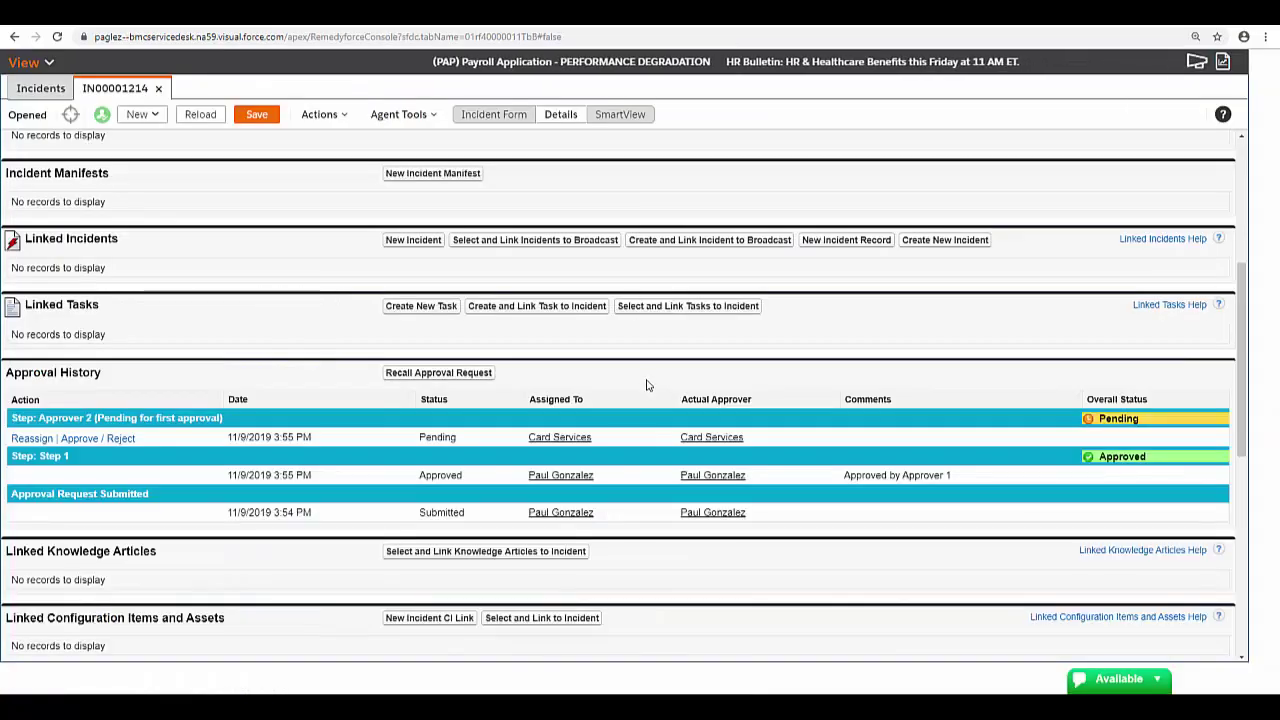
{"action": "left_click", "coordinate": [76, 438]}
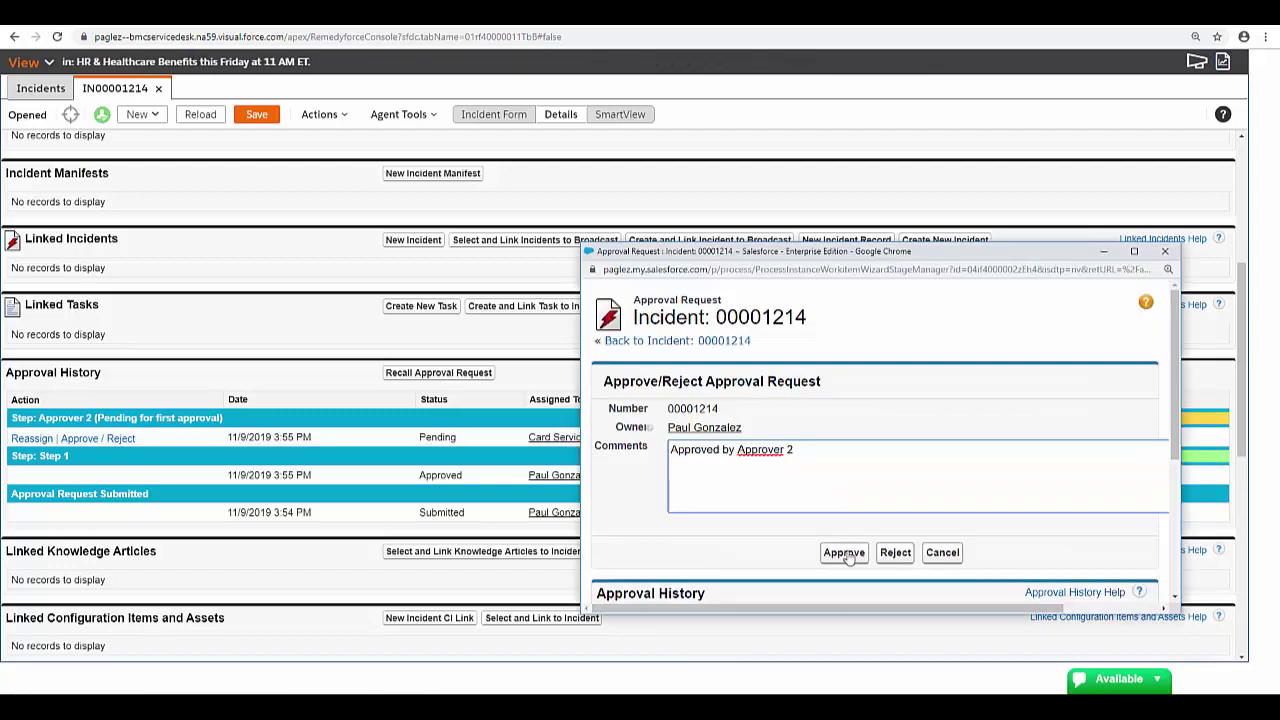
{"action": "left_click", "coordinate": [845, 553]}
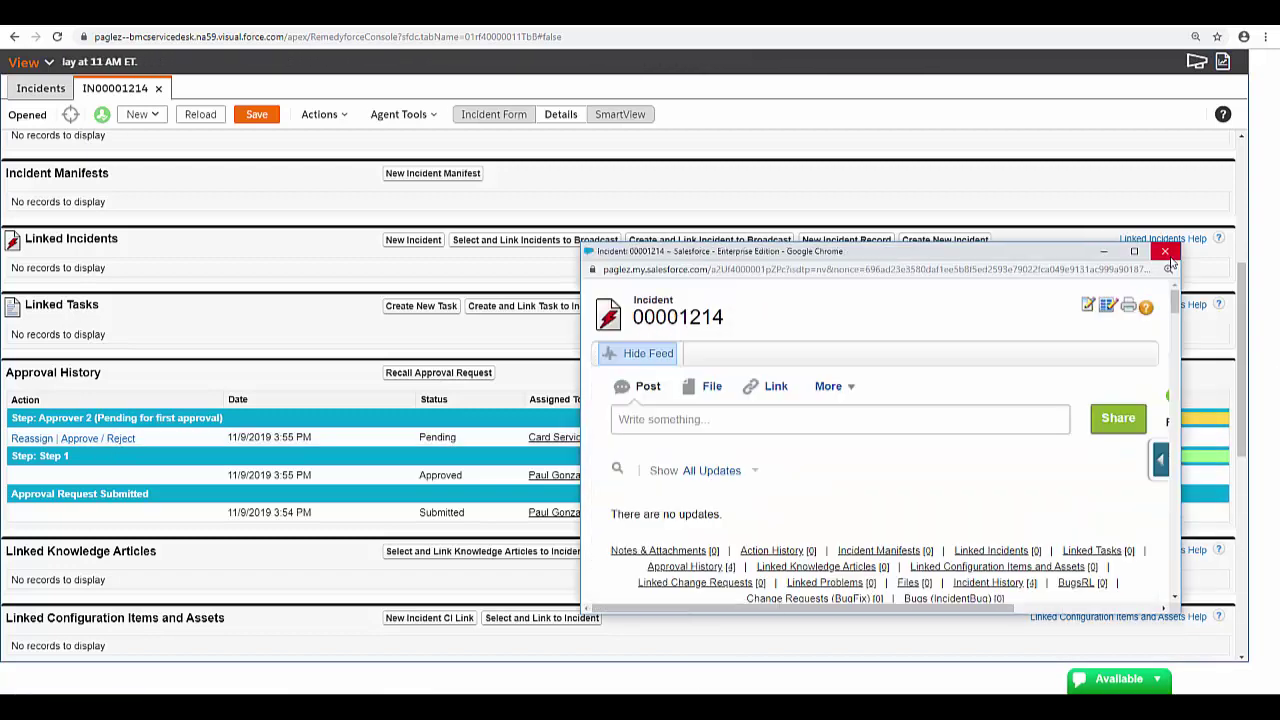
{"action": "left_click", "coordinate": [1166, 253]}
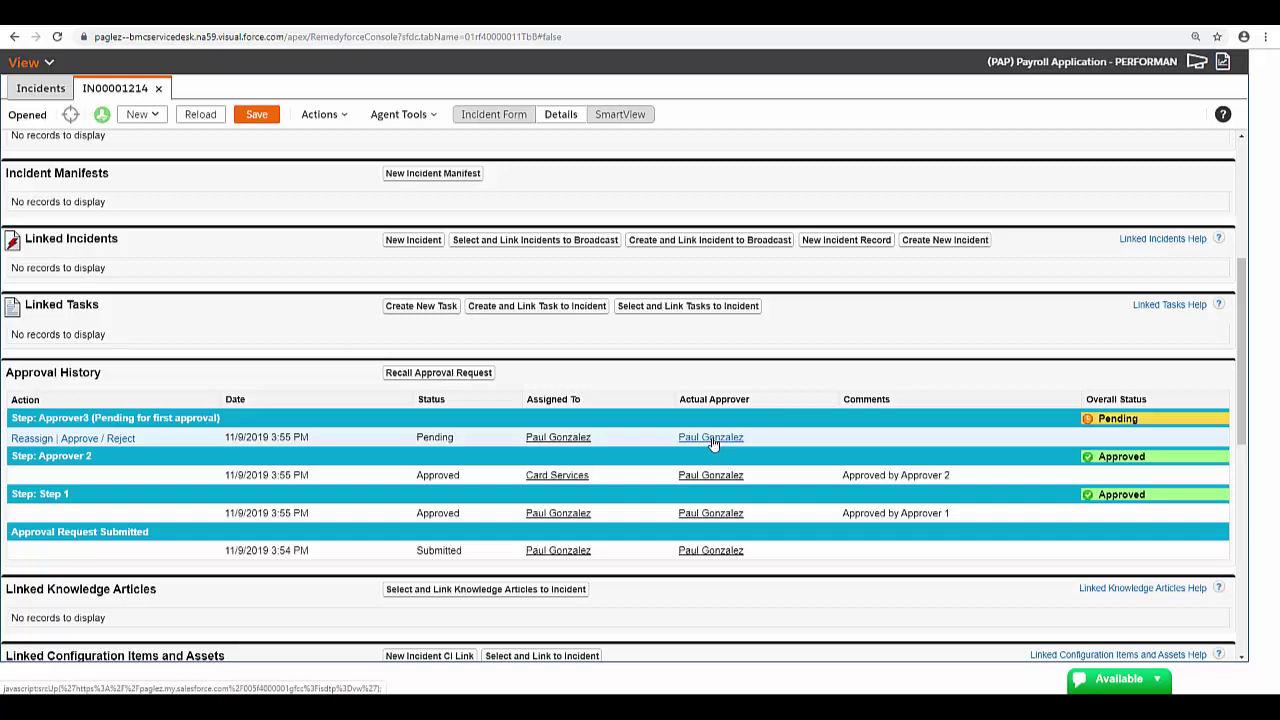
Review the incident form, then approve the final Approver3 step with comment 'Approved by Approver 3'
{"action": "left_click", "coordinate": [510, 116]}
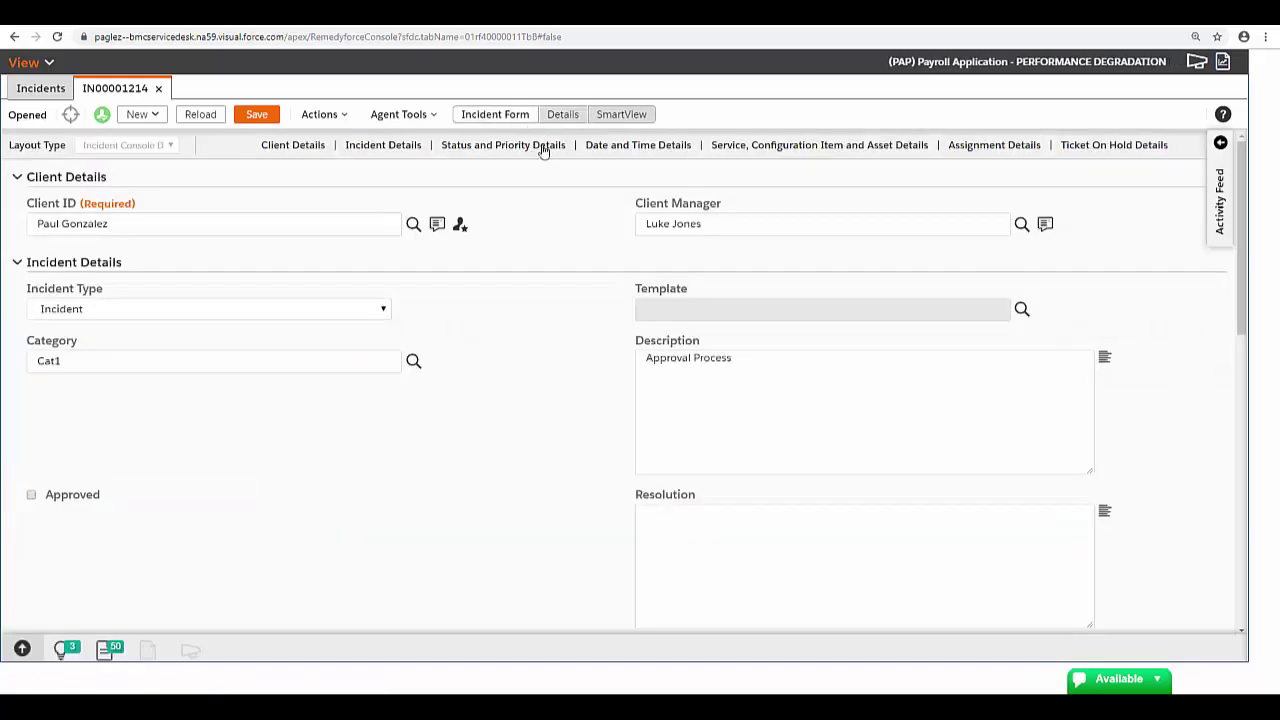
{"action": "scroll", "coordinate": [587, 432], "scroll_direction": "down", "scroll_amount": 10}
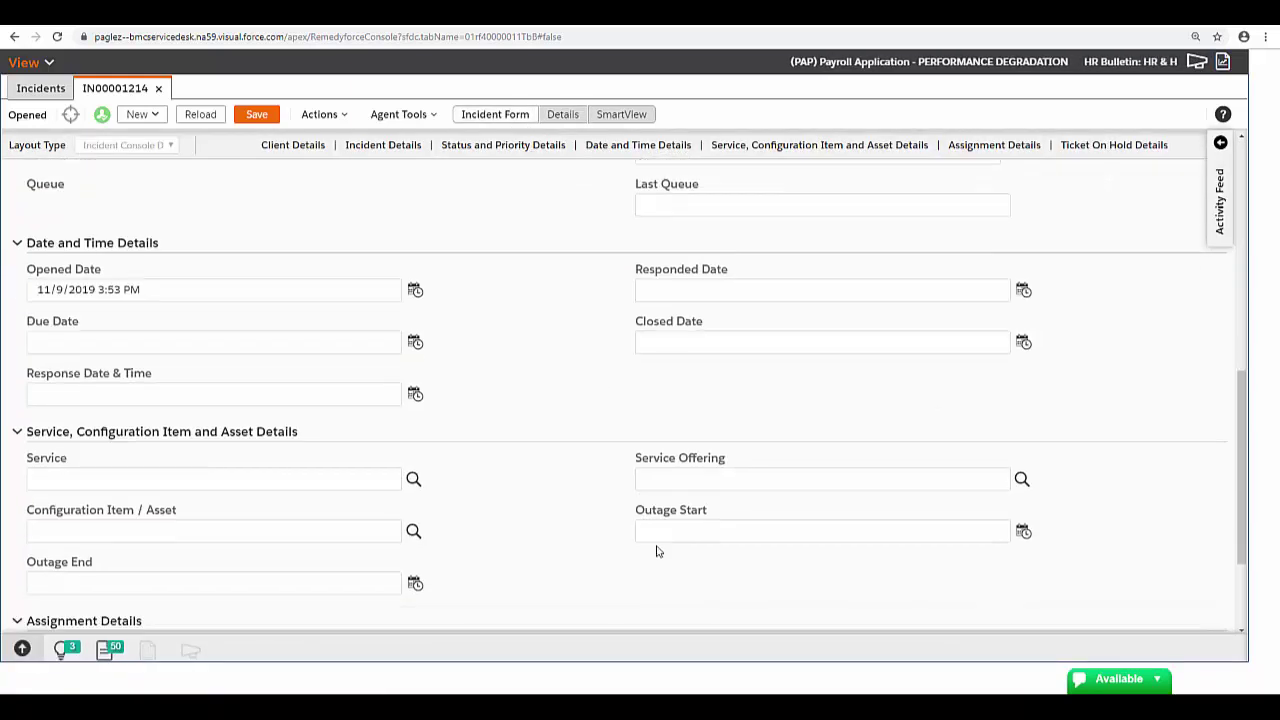
{"action": "scroll", "coordinate": [700, 531], "scroll_direction": "up", "scroll_amount": 8}
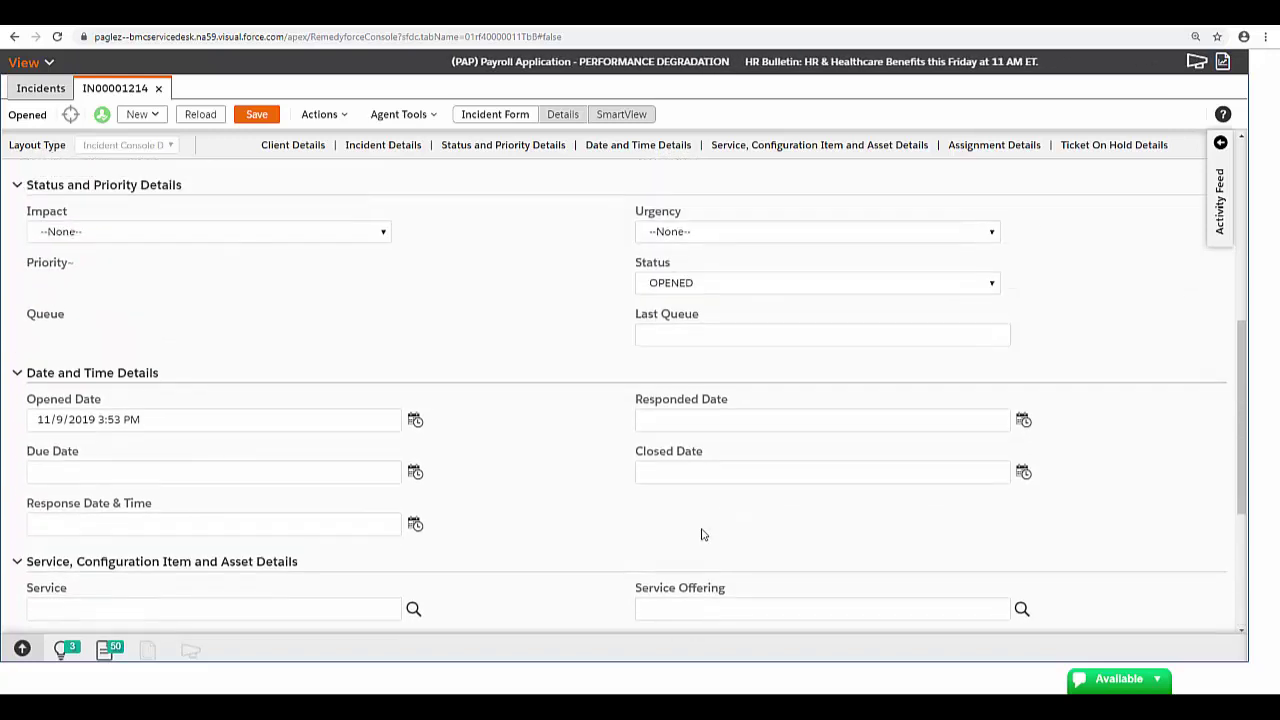
{"action": "scroll", "coordinate": [303, 428], "scroll_direction": "up", "scroll_amount": 2}
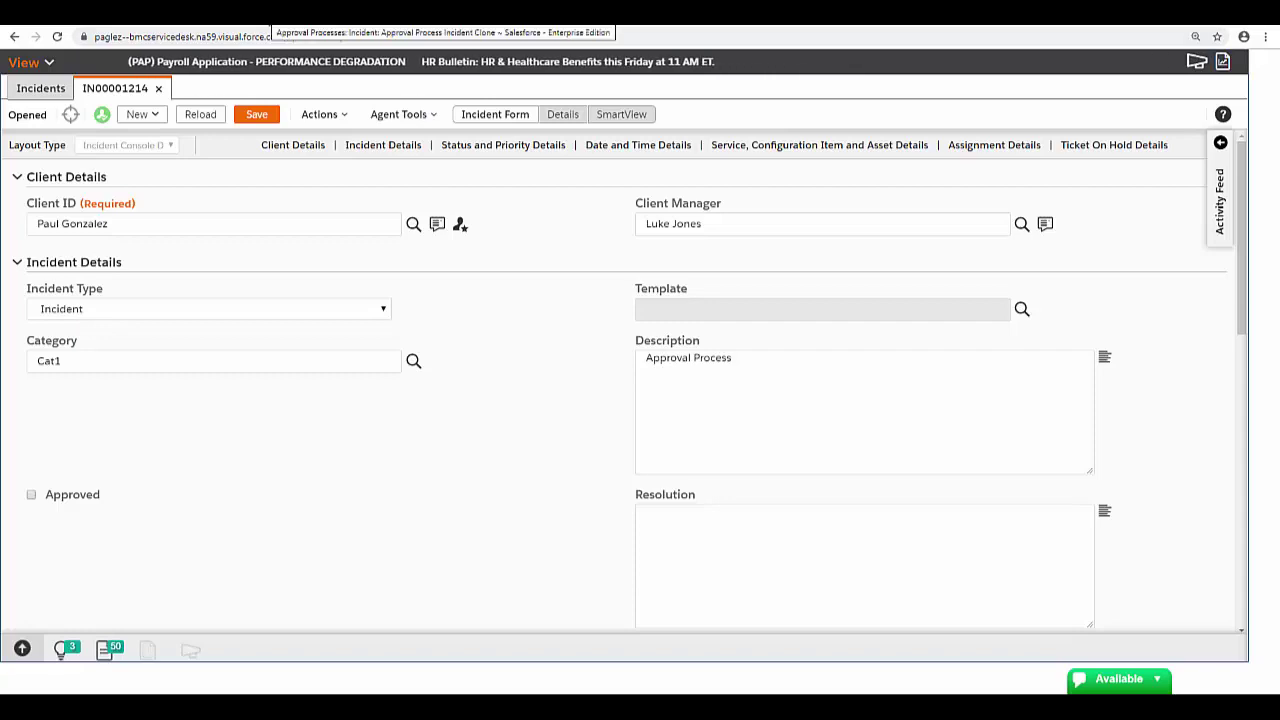
{"action": "left_click", "coordinate": [543, 117]}
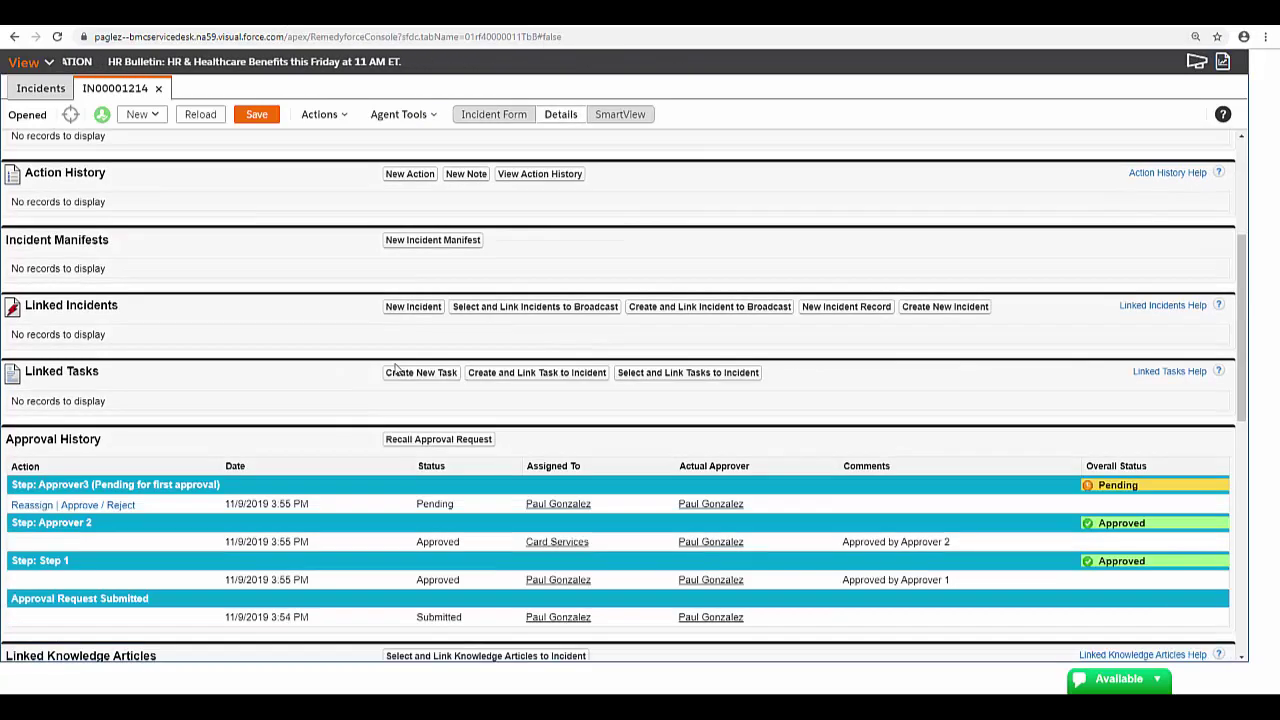
{"action": "scroll", "coordinate": [116, 377], "scroll_direction": "down", "scroll_amount": 2}
{"action": "left_click", "coordinate": [116, 372]}
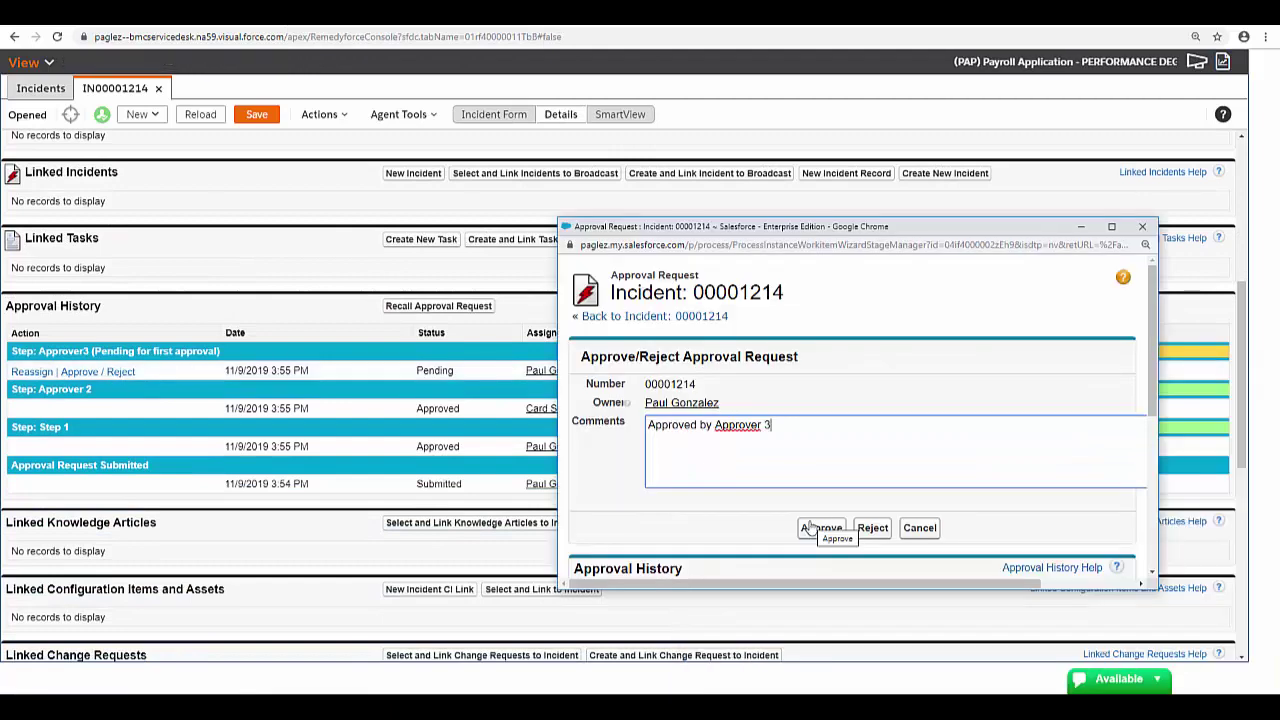
{"action": "left_click", "coordinate": [815, 529]}
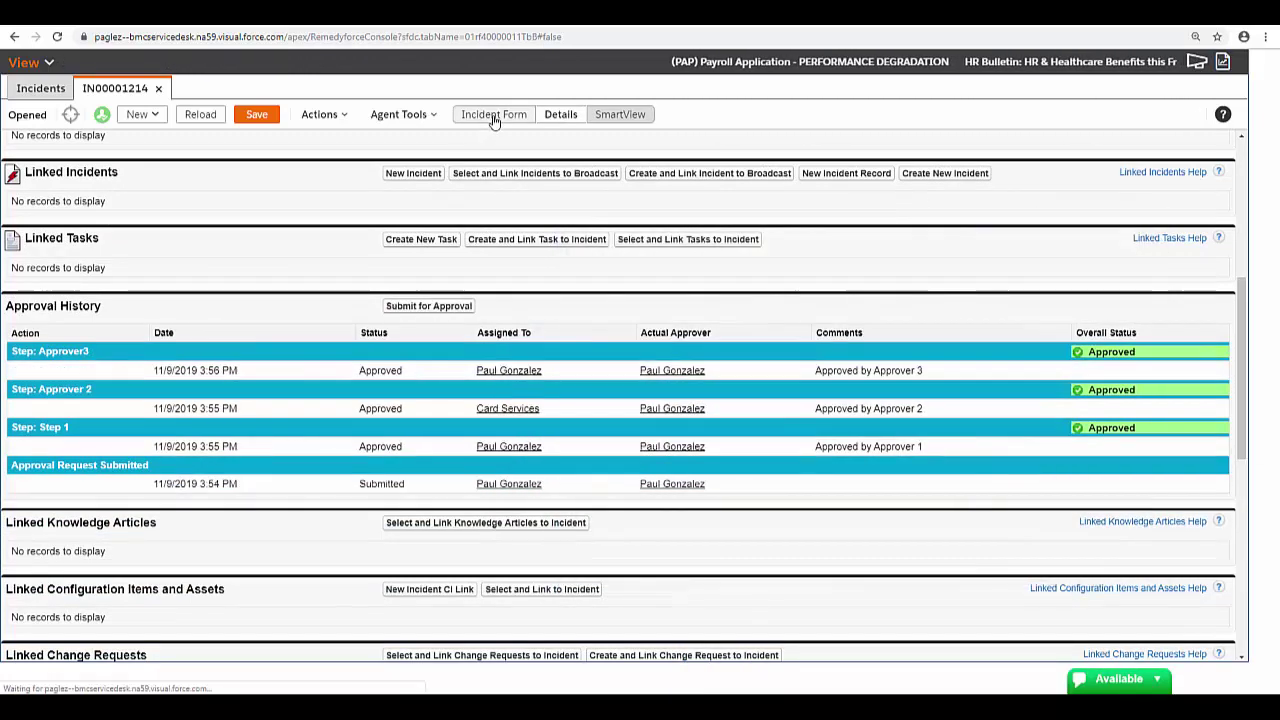
Reload the incident form to confirm its Approved checkbox is now ticked
{"action": "left_click", "coordinate": [493, 116]}
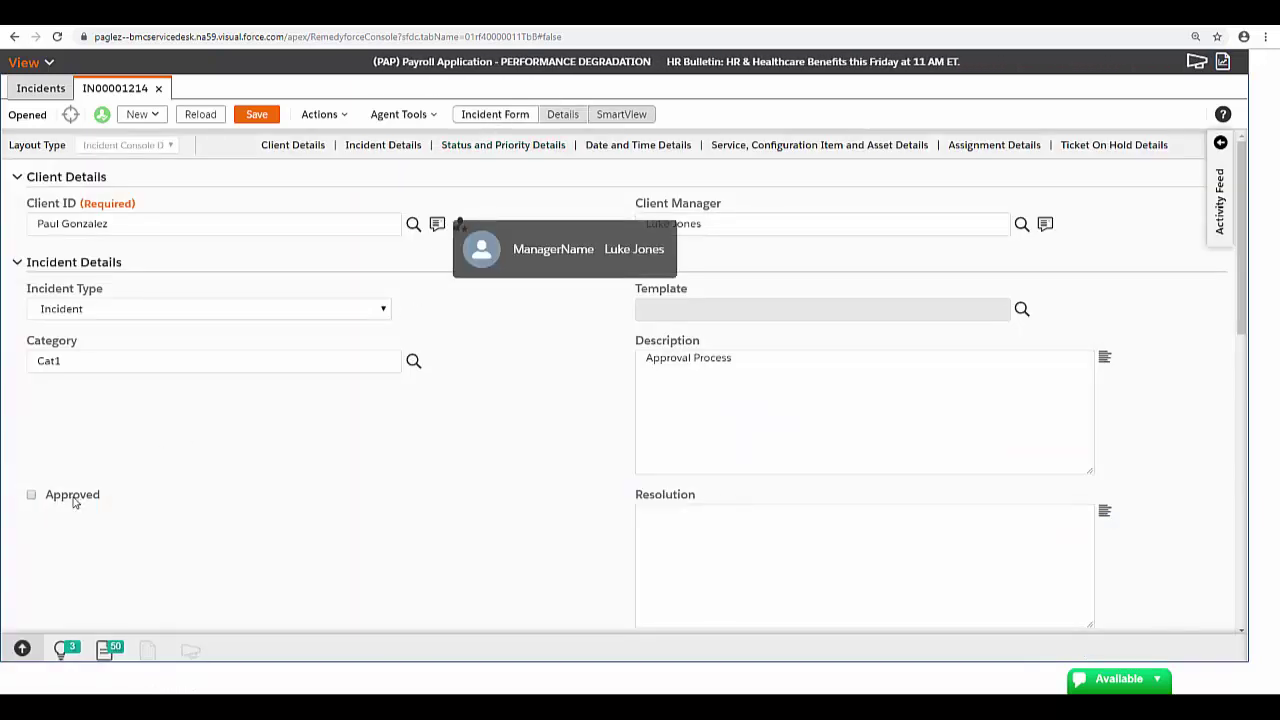
{"action": "left_click", "coordinate": [202, 118]}
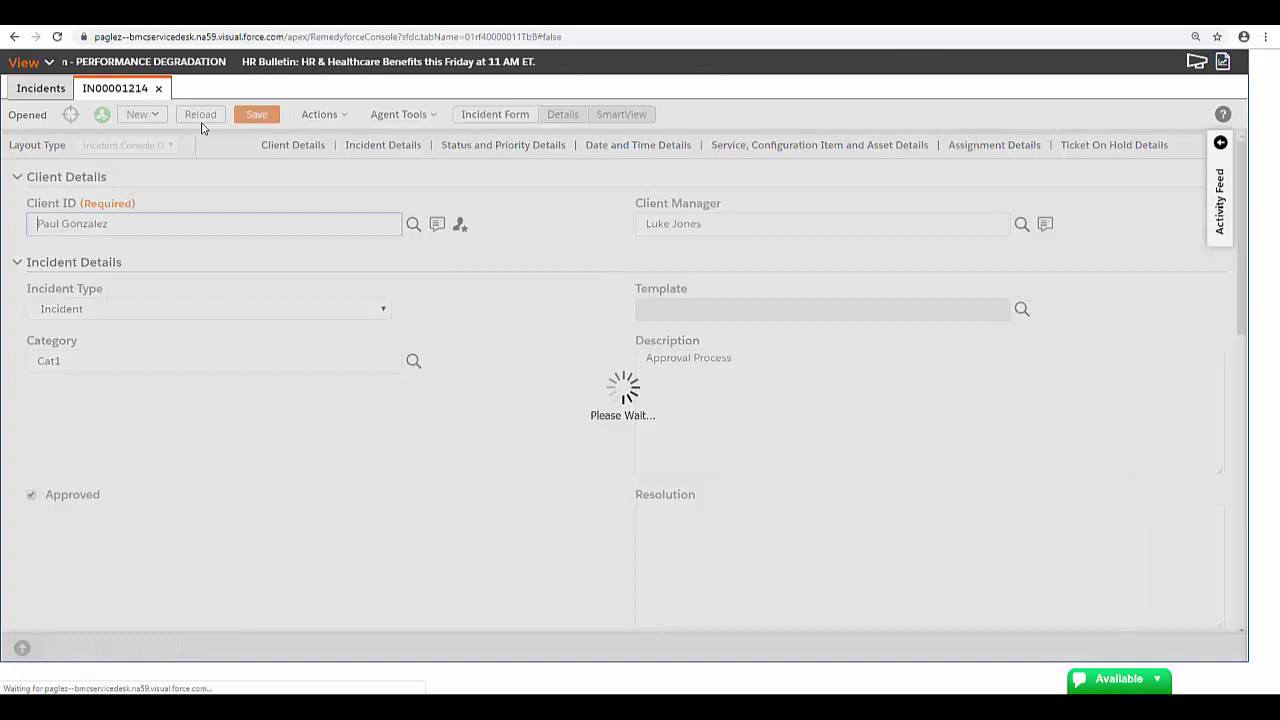